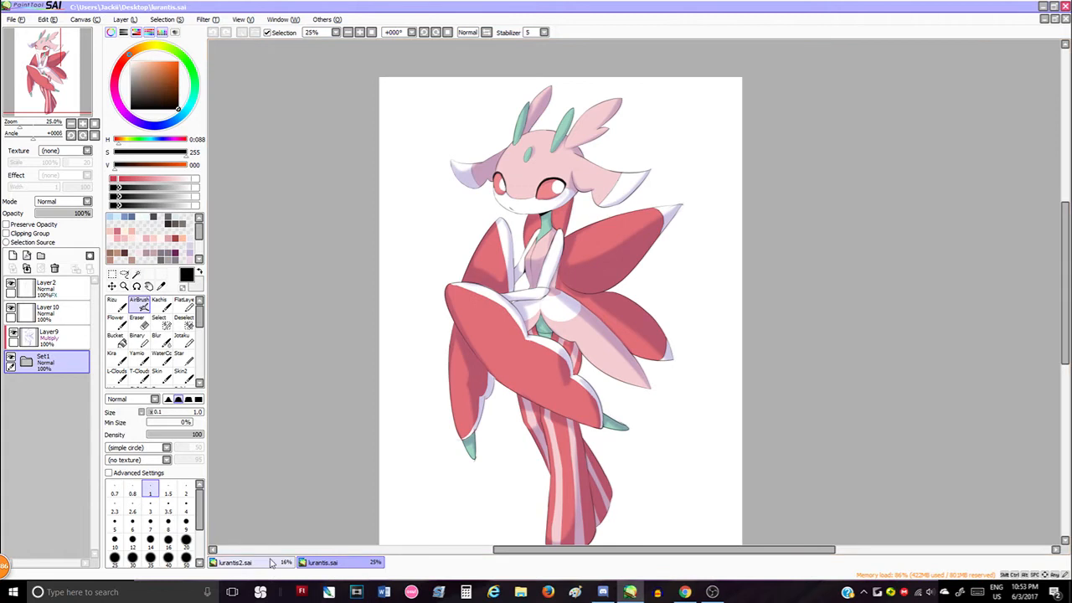
View the lurantis2.sai sketch, return to lurantis.sai and compare the artwork with Layer9's shading hidden and shown
left_click(272, 566)
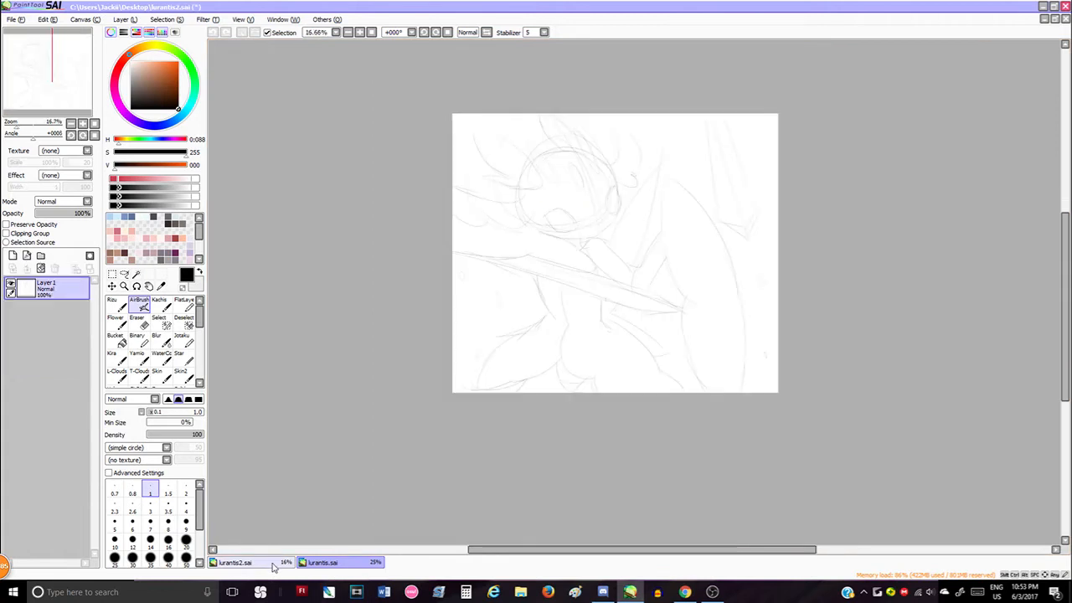
left_click(335, 565)
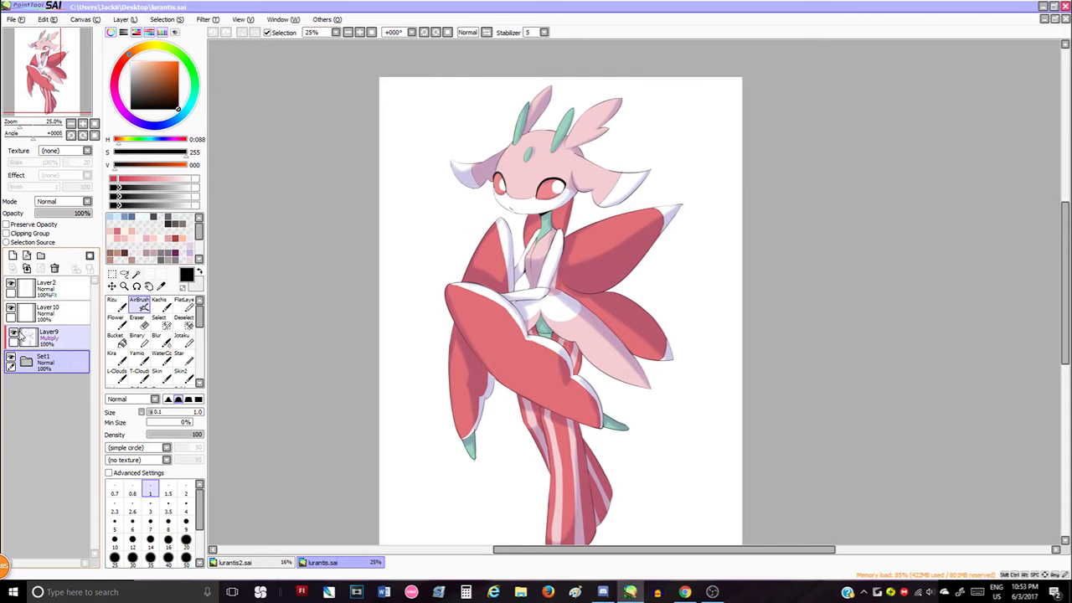
left_click(13, 332)
left_click(47, 339)
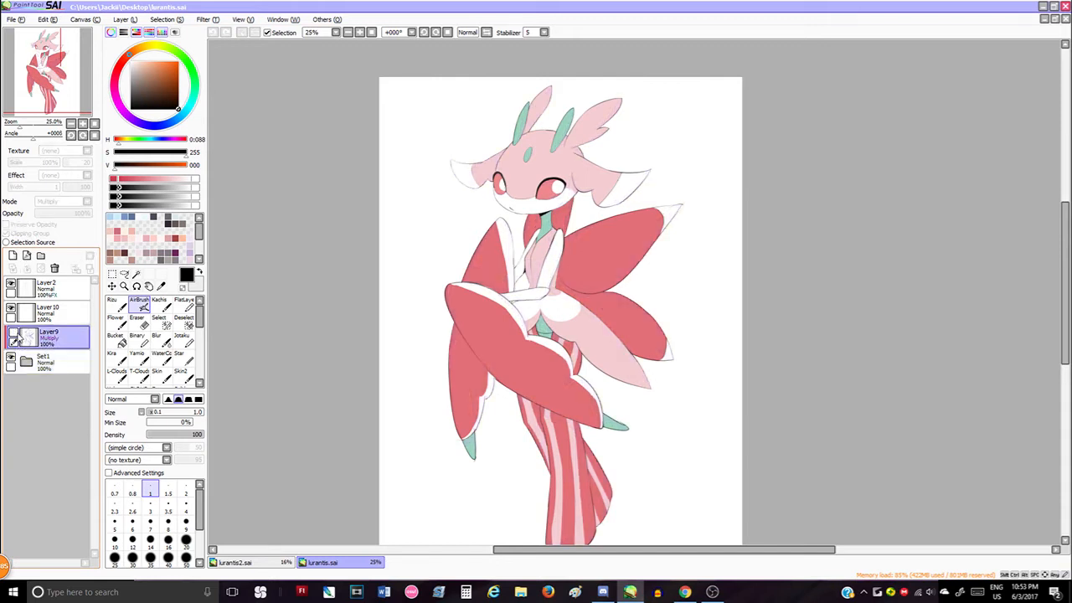
left_click(13, 333)
left_click(13, 334)
left_click(14, 333)
left_click(13, 333)
Delete the Multiply shading layer Layer9 and look through the layers inside the Set1 folder
left_click(54, 267)
left_click(26, 337)
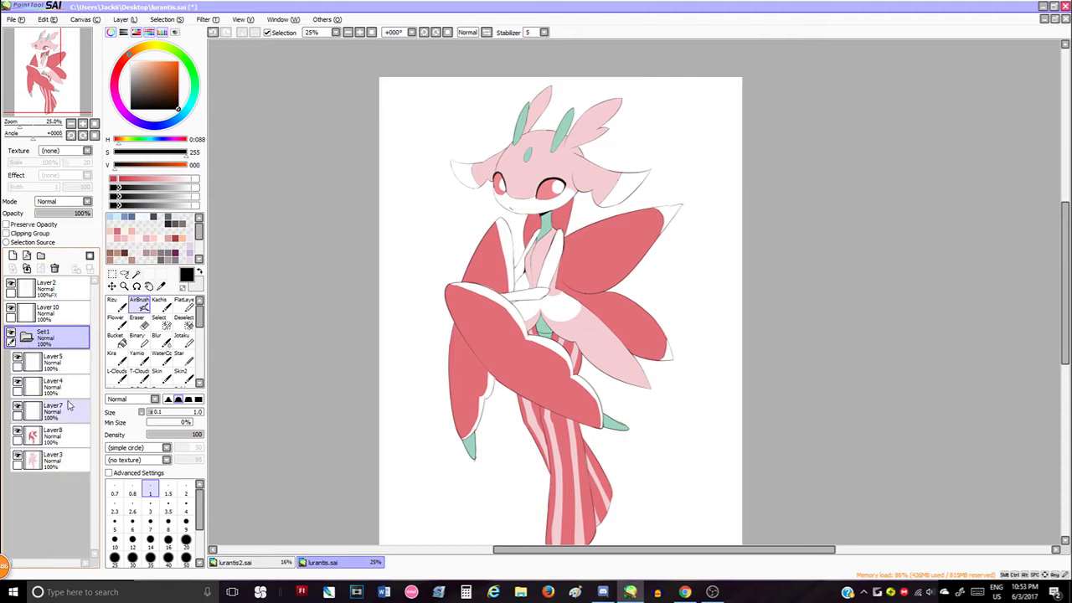
left_click(30, 338)
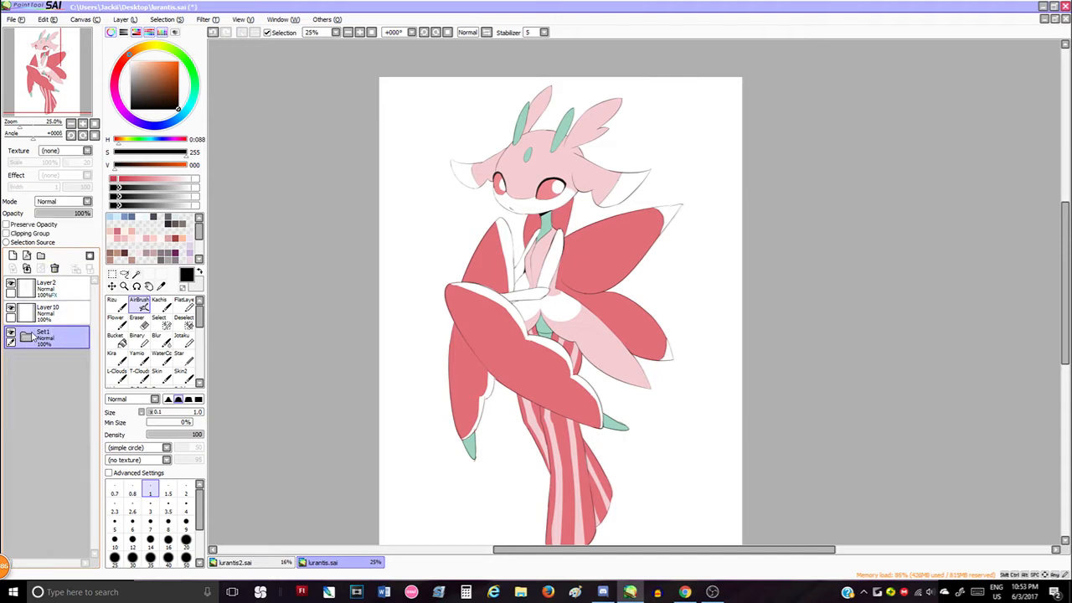
Try grouping Layer10 and Layer2 into a new folder above Set1, and undo the grouping
left_click(42, 314)
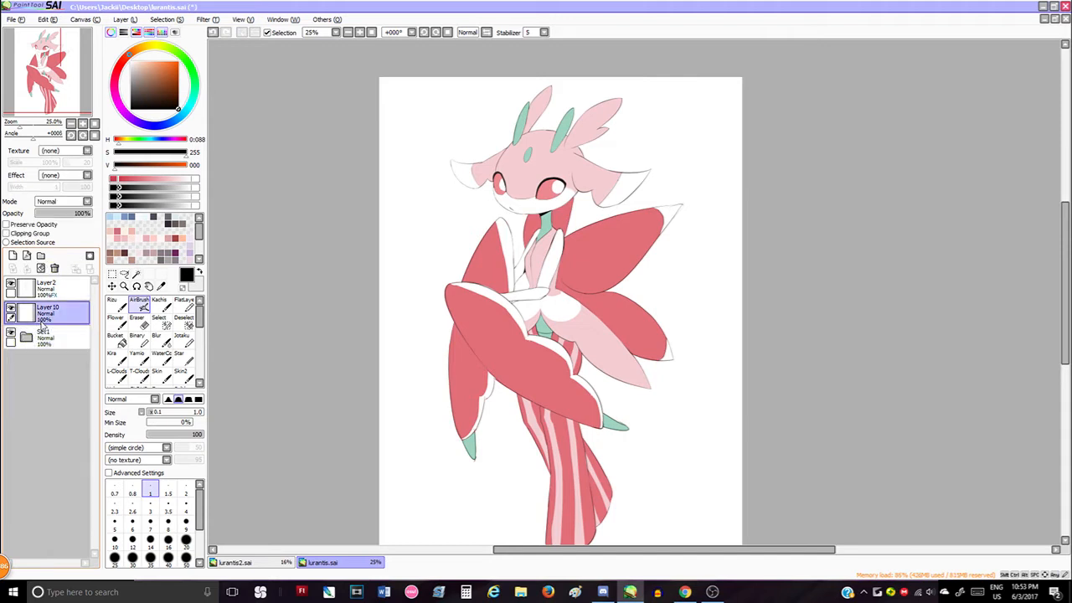
left_click(40, 255)
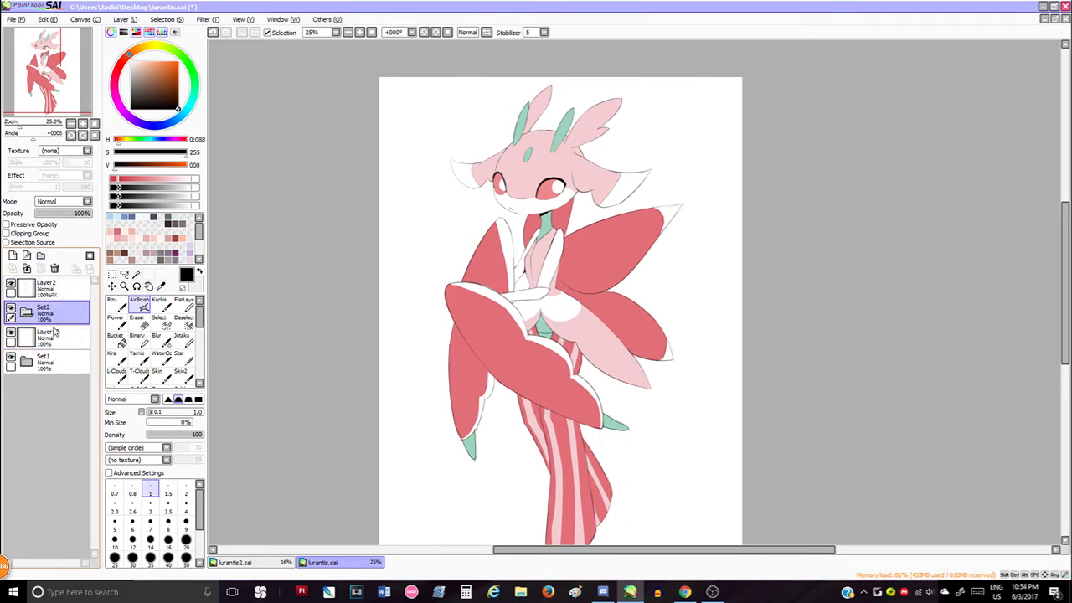
left_click_drag(54, 332, 61, 314)
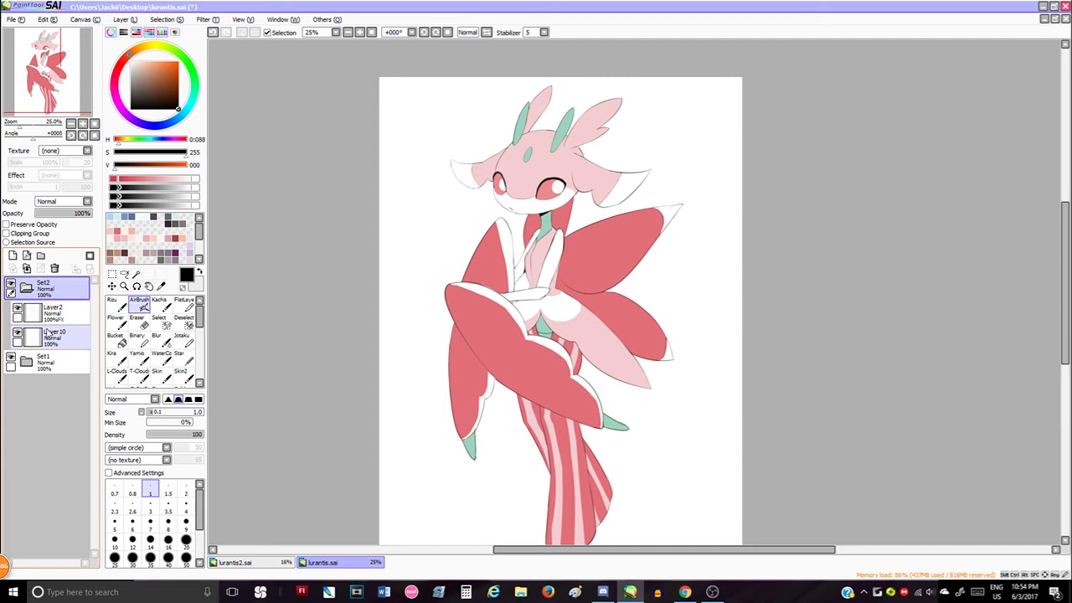
left_click(22, 288)
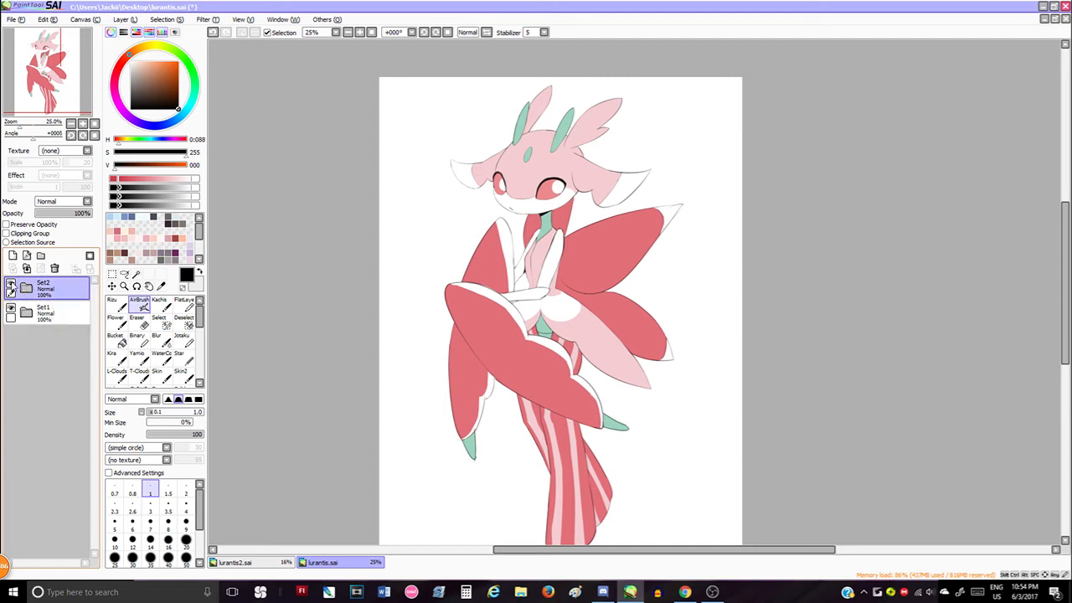
key("ctrl+z")
key("ctrl+z")
key("ctrl+z")
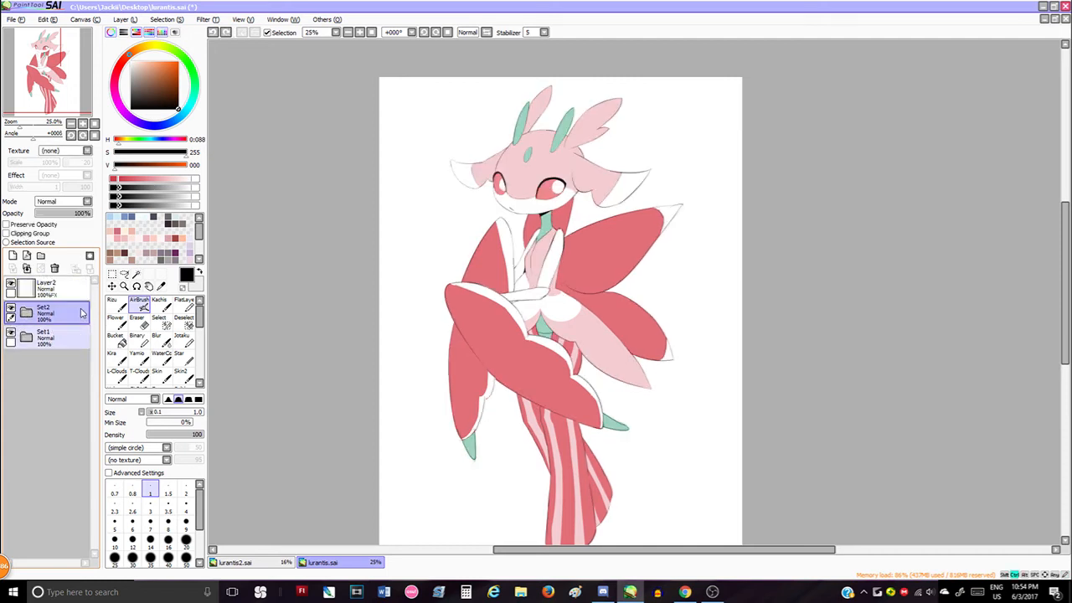
Add a new layer directly above the Set1 folder and set its blending mode to Multiply
left_click(38, 338)
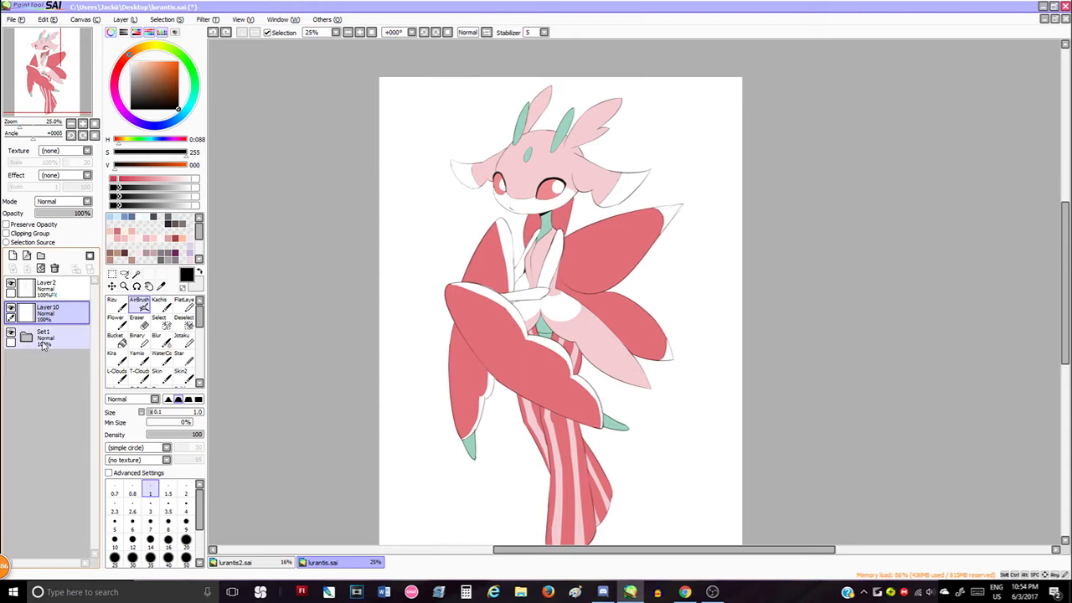
left_click(10, 333)
left_click(11, 334)
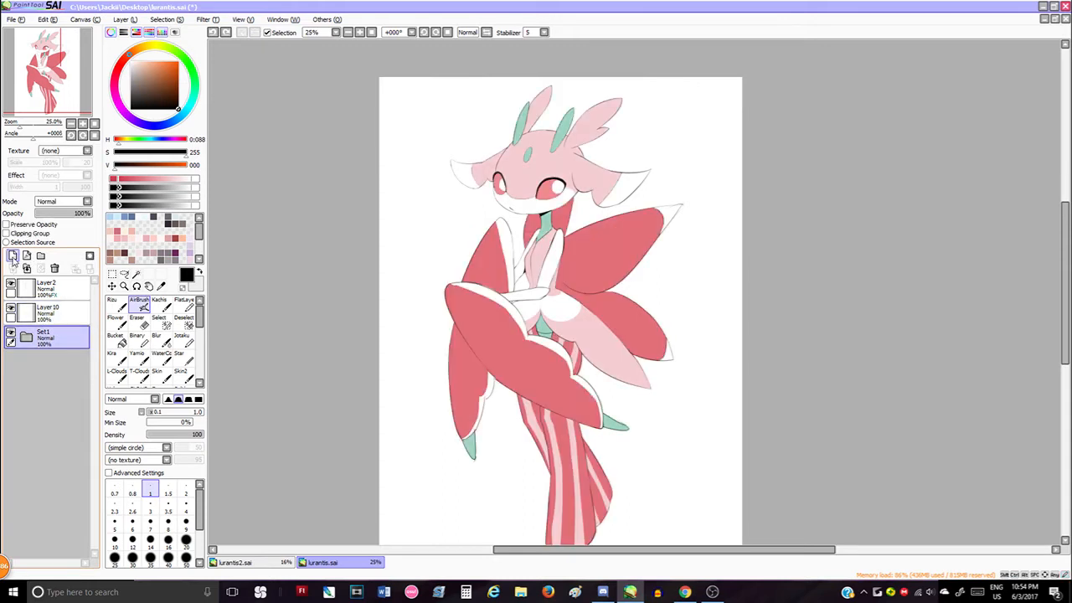
left_click(13, 255)
left_click(11, 360)
left_click(11, 360)
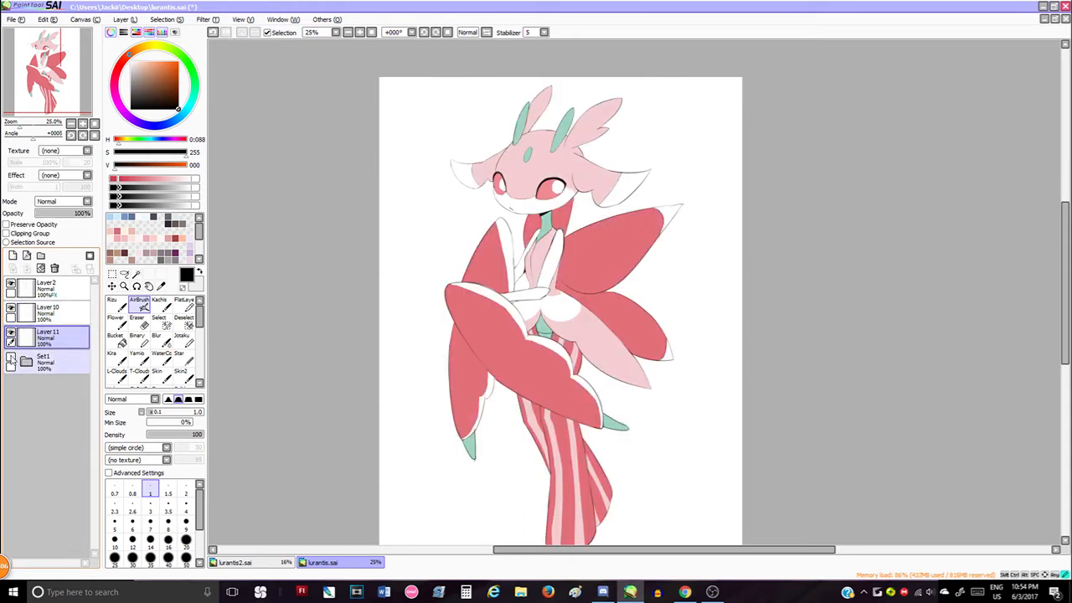
left_click(11, 360)
left_click(10, 360)
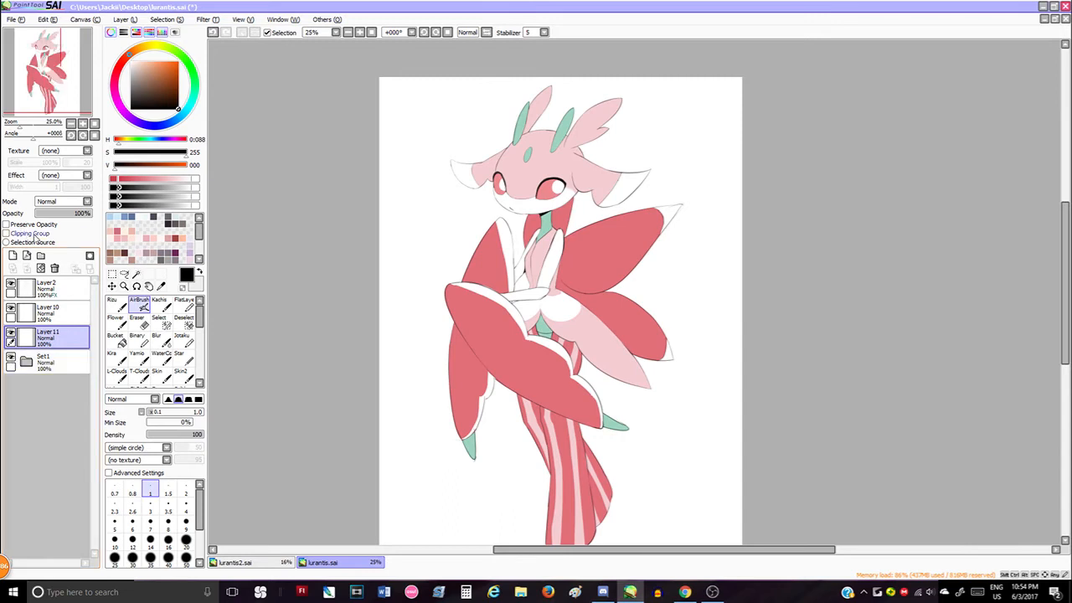
left_click(74, 201)
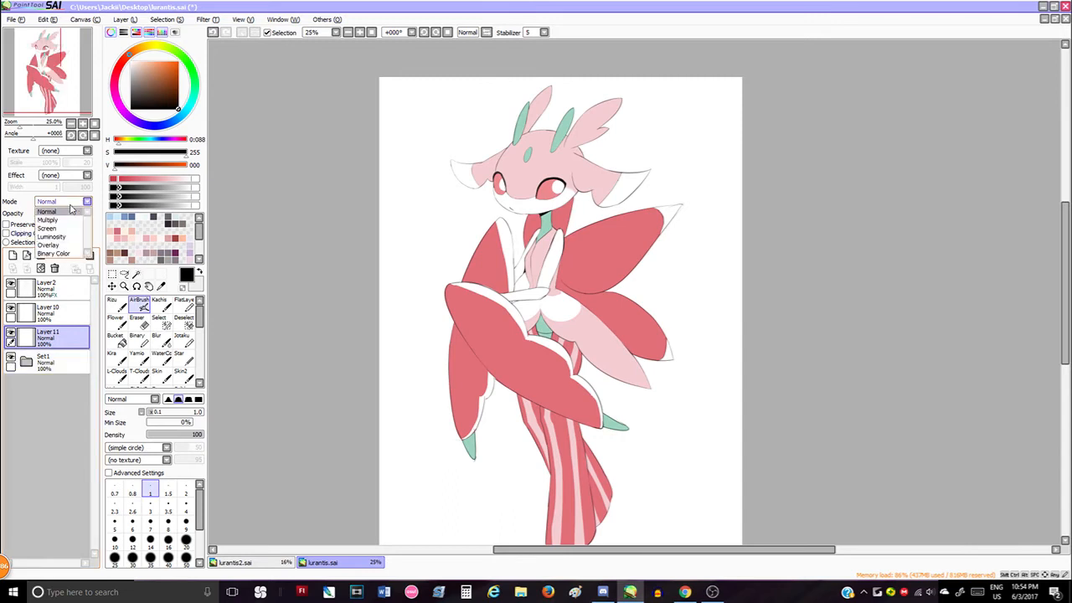
left_click(72, 221)
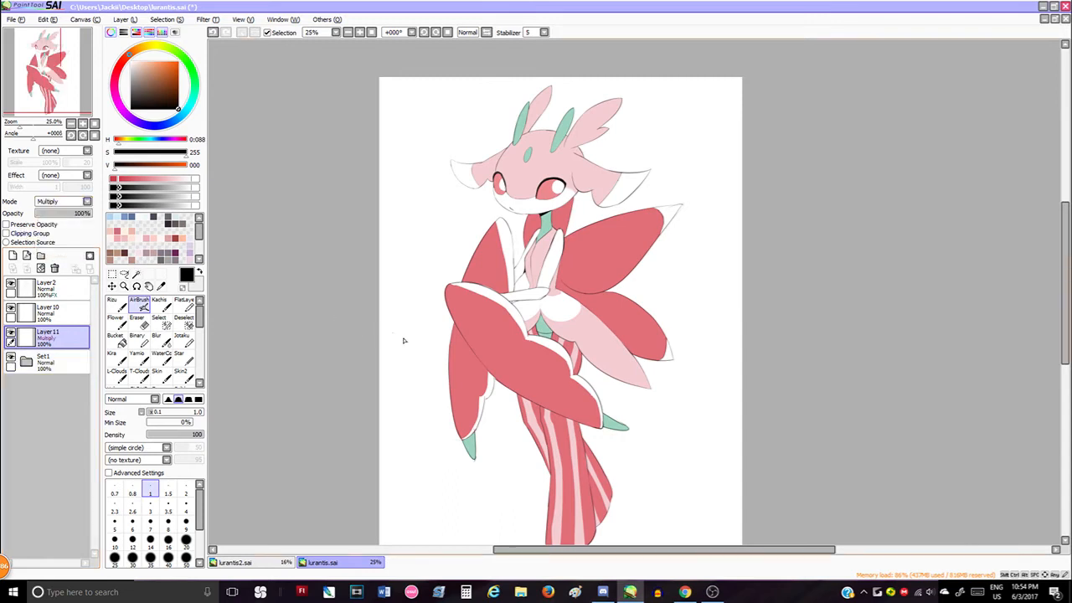
Choose a pale purple with saturation 33 and value 225, and select the Pencil brush
scroll(200, 335, "down", 3)
left_click(132, 119)
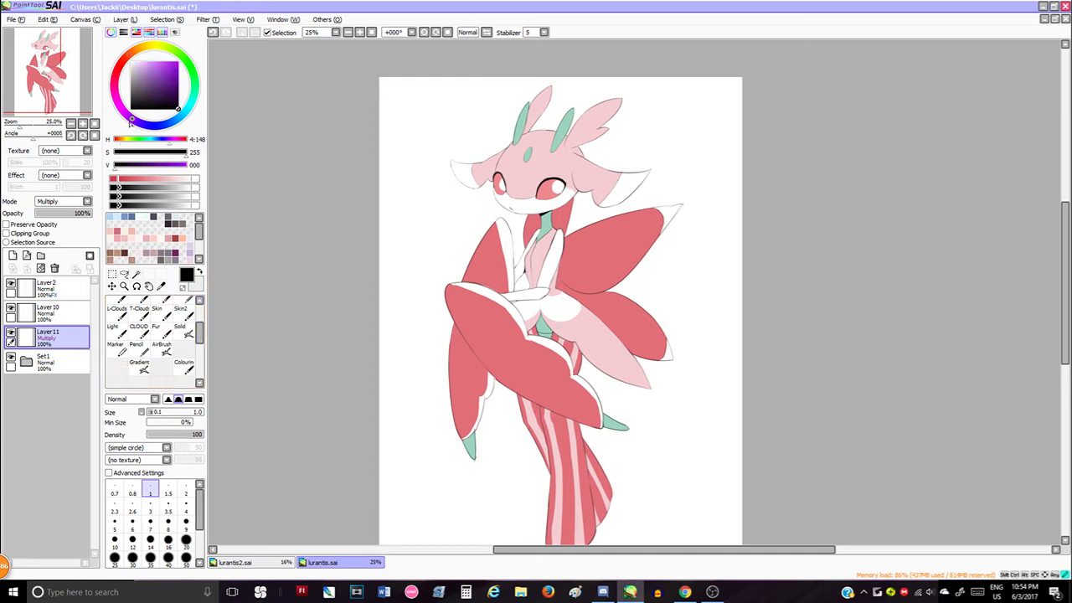
left_click_drag(130, 120, 139, 64)
left_click(136, 345)
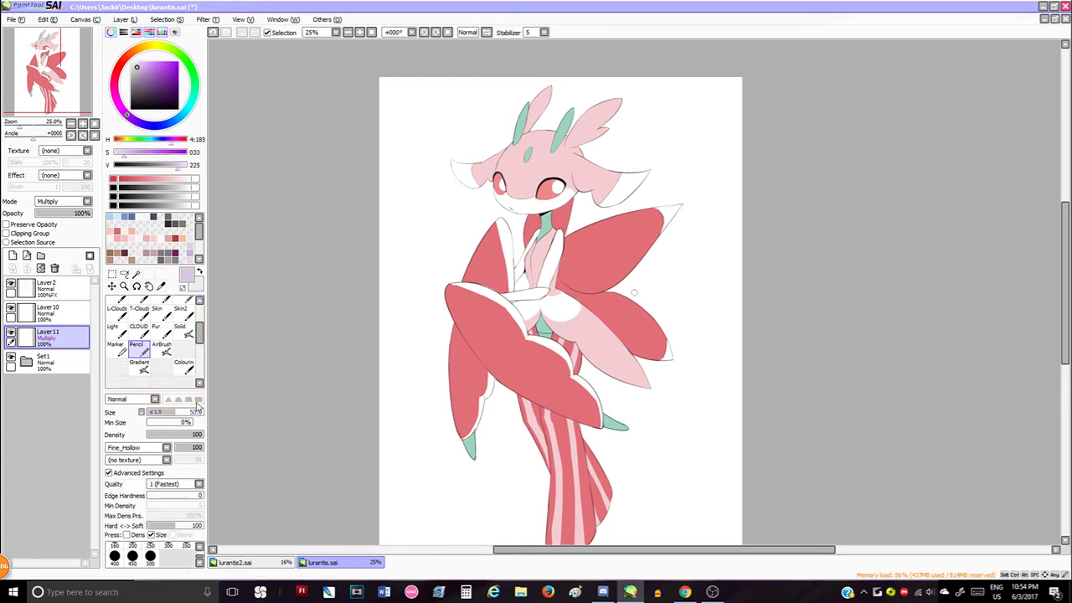
Set Layer11 to Normal mode, test a pale purple Colouring brush stroke over the upper wing, and undo the stroke
left_click(65, 201)
left_click(59, 212)
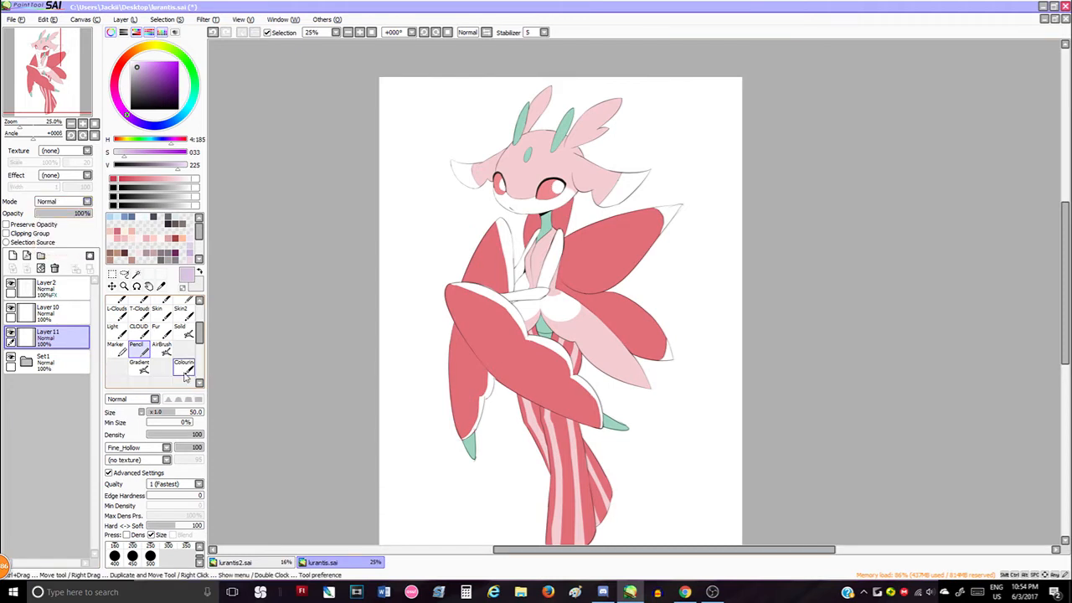
left_click(183, 366)
mouse_move(556, 224)
left_mouse_down()
mouse_move(553, 291)
mouse_move(575, 239)
mouse_move(580, 247)
mouse_move(639, 200)
mouse_move(621, 228)
mouse_move(625, 218)
mouse_move(655, 226)
left_mouse_up()
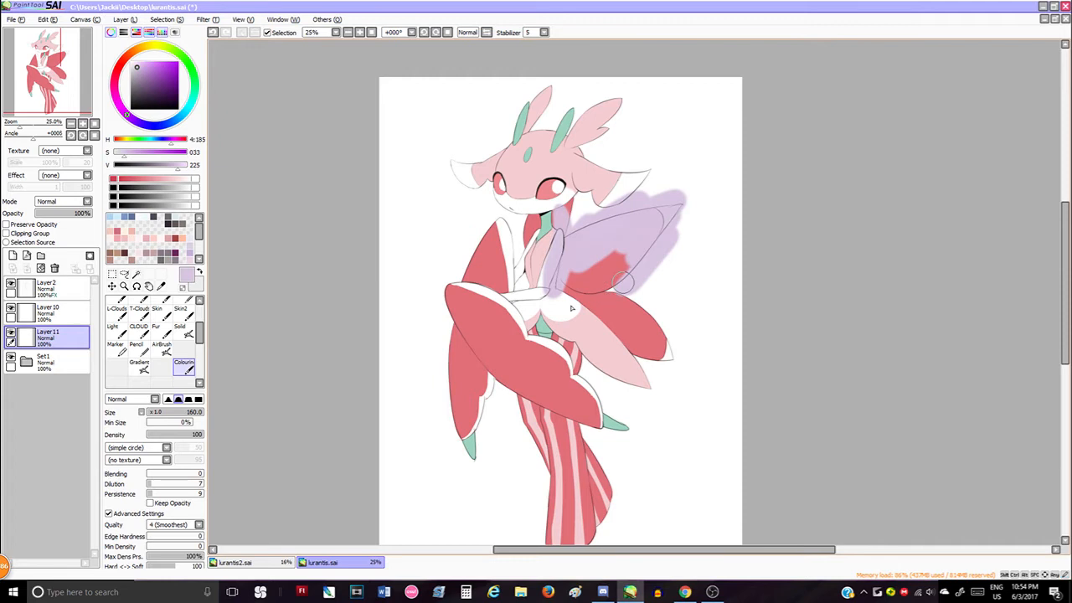
key("ctrl+z")
Set Layer11 back to Multiply, test purple shadow strokes over the body and wings, and undo them all
left_click(75, 202)
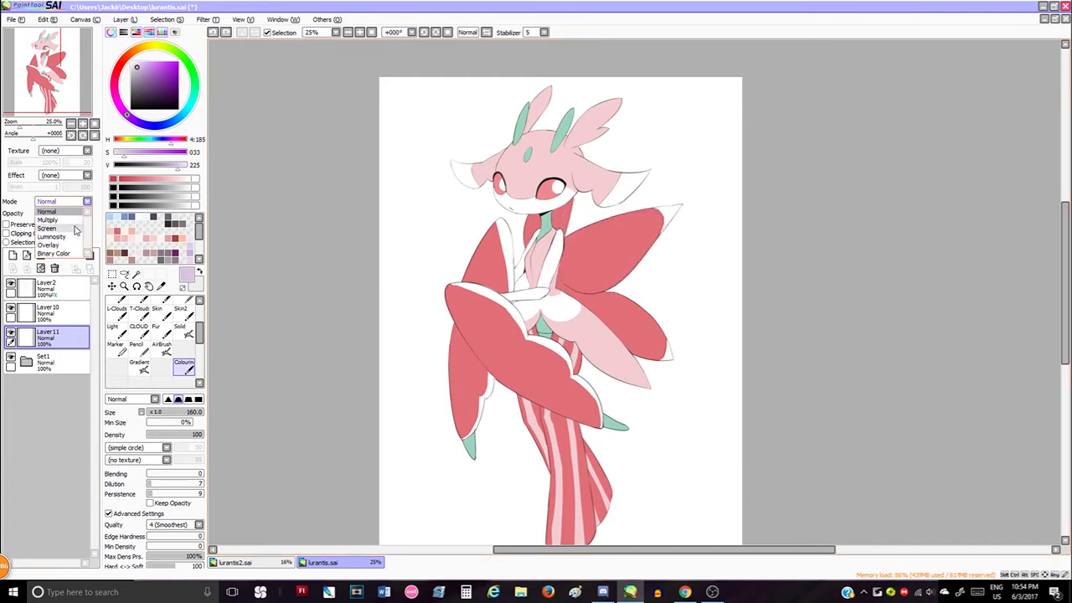
left_click(73, 222)
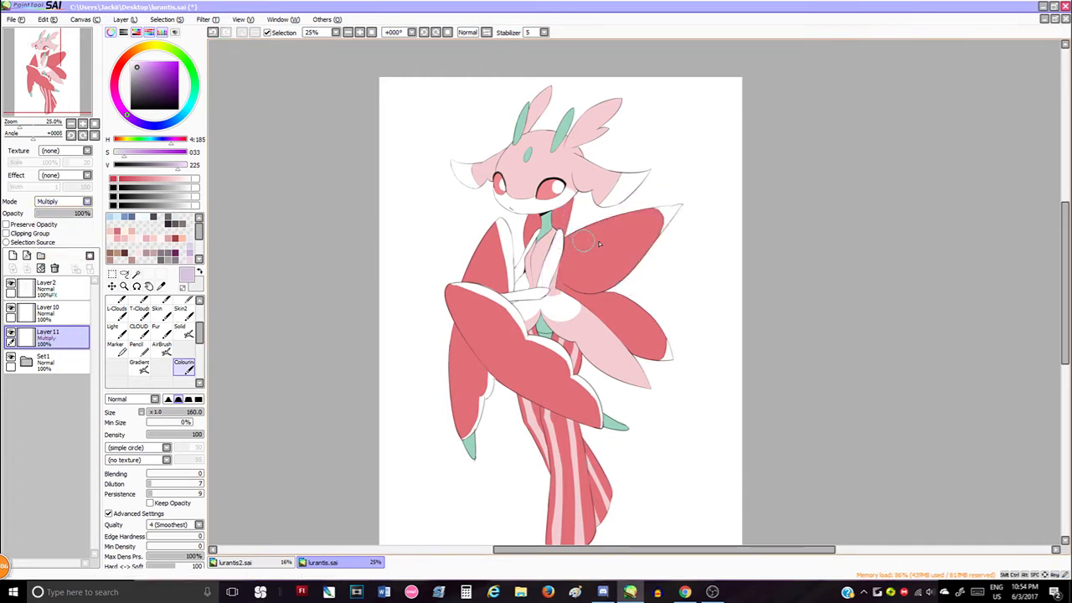
mouse_move(566, 246)
left_mouse_down()
mouse_move(658, 205)
mouse_move(572, 247)
mouse_move(554, 283)
mouse_move(620, 328)
mouse_move(607, 321)
mouse_move(656, 405)
left_mouse_up()
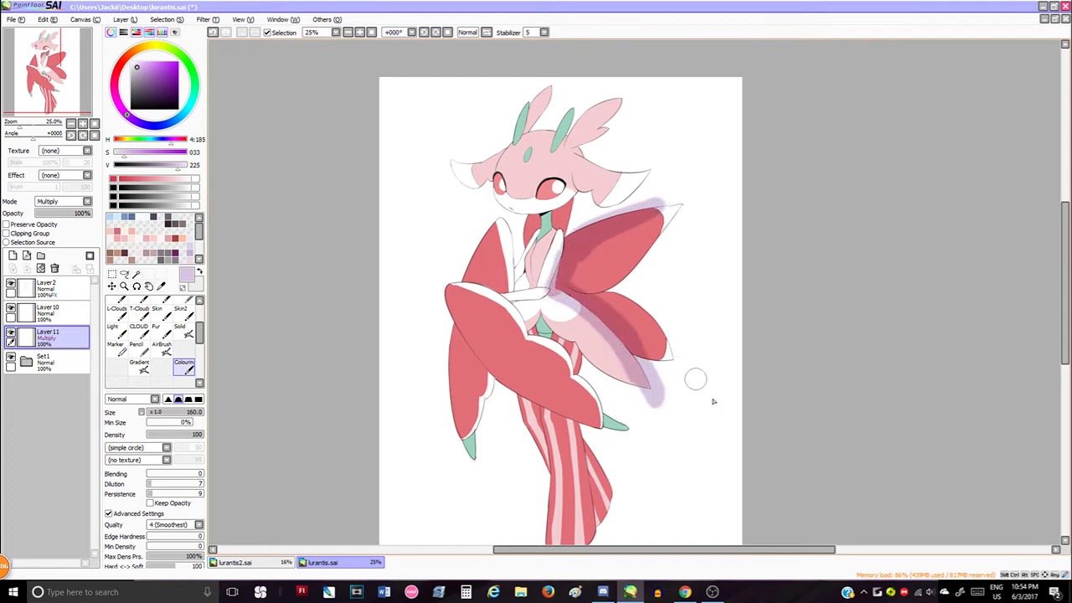
mouse_move(658, 281)
left_mouse_down()
mouse_move(613, 296)
mouse_move(618, 279)
mouse_move(627, 300)
mouse_move(647, 263)
mouse_move(671, 322)
mouse_move(642, 332)
left_mouse_up()
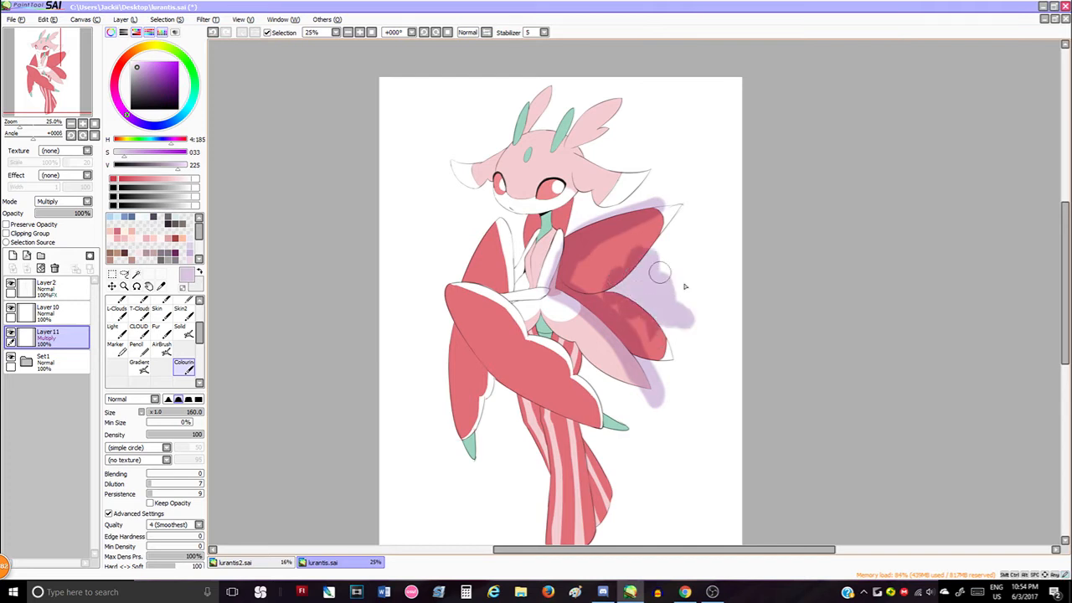
mouse_move(660, 272)
left_mouse_down()
mouse_move(687, 299)
mouse_move(655, 244)
mouse_move(679, 216)
mouse_move(616, 270)
mouse_move(589, 276)
left_mouse_up()
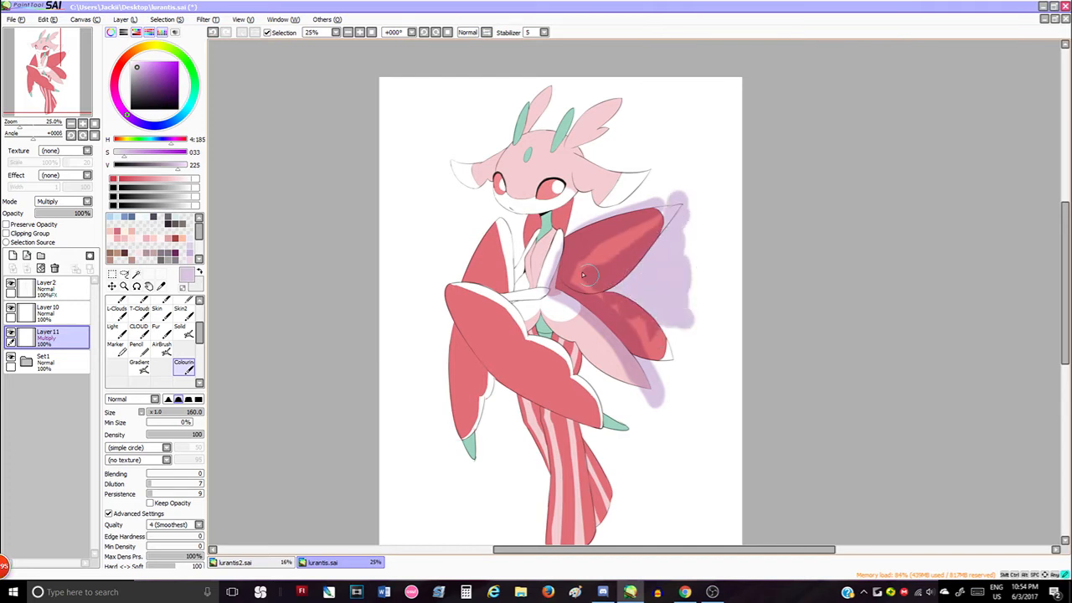
key("ctrl+z")
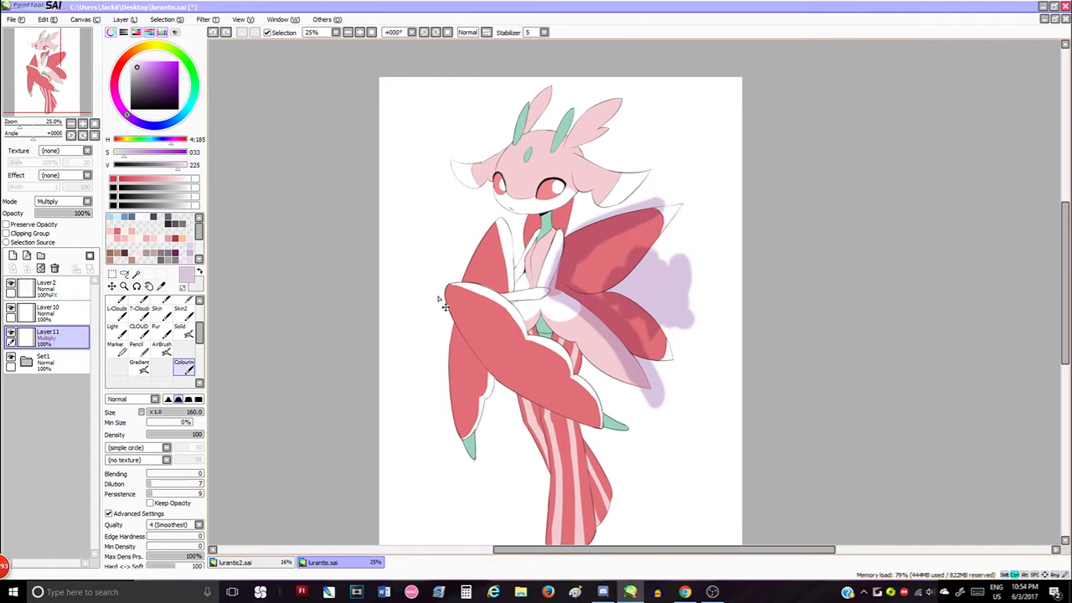
key("ctrl+z")
key("ctrl+z")
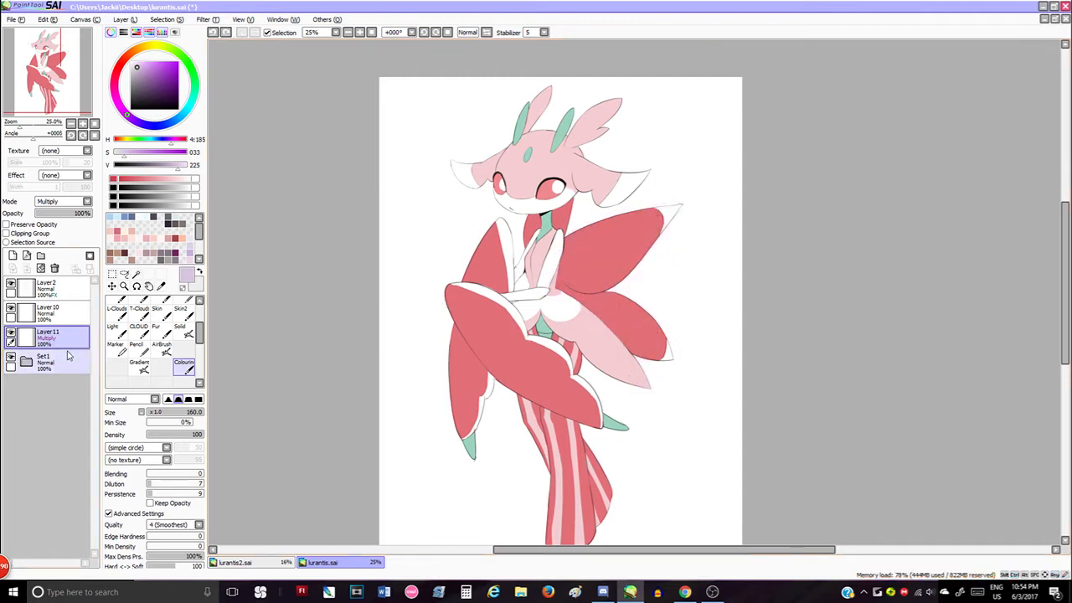
Try selecting the whole figure on the Set1 folder with the Magic Wand, and clear the selection
left_click(51, 361)
left_click(26, 361)
left_click(26, 361)
left_click(136, 273)
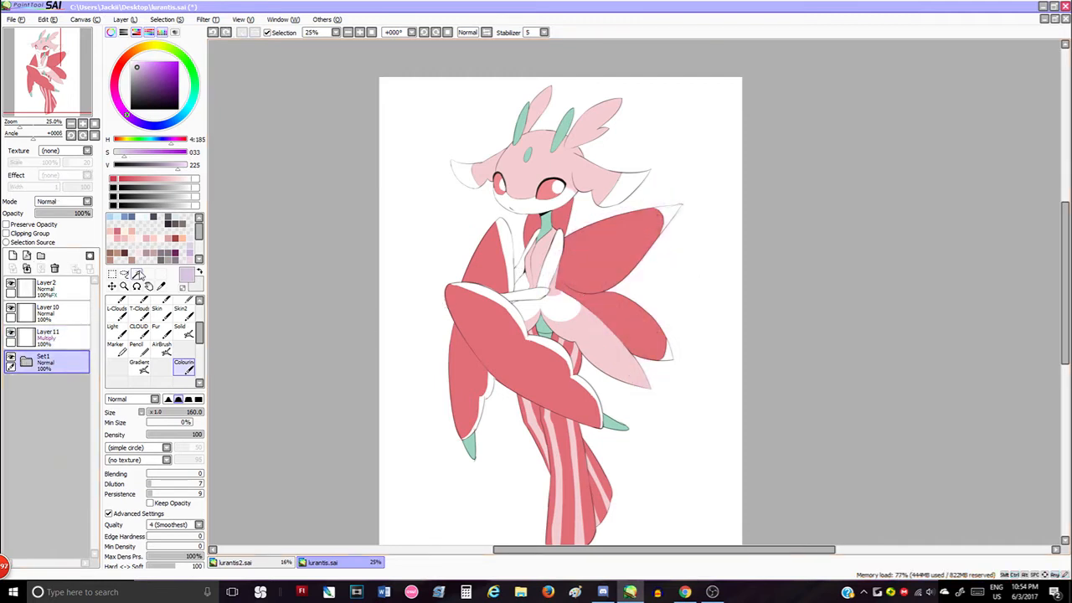
left_click(517, 378)
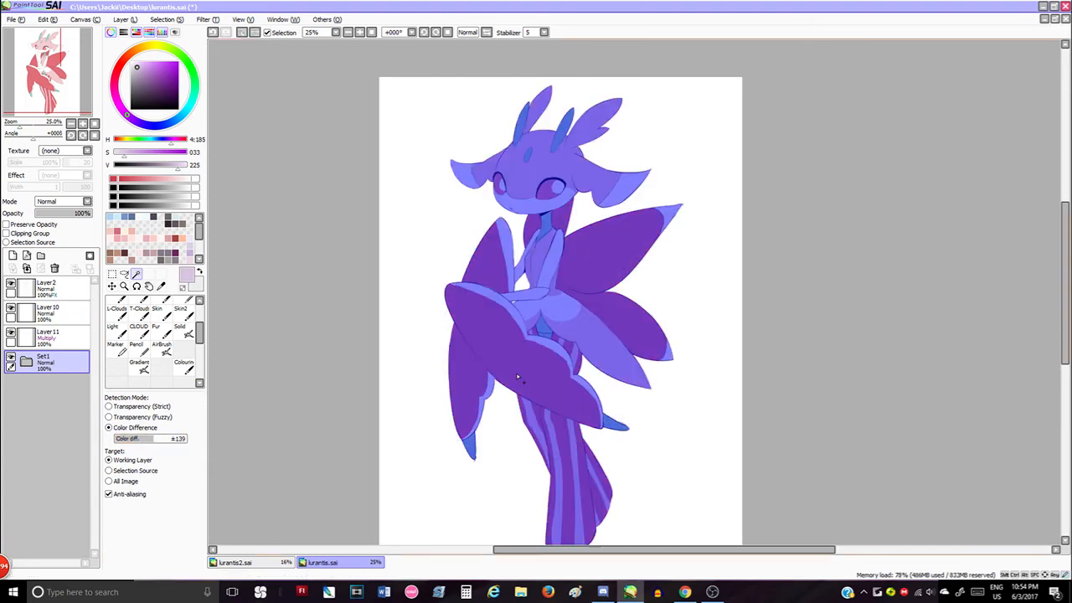
key("ctrl+d")
Set the Magic Wand's colour difference to 0 and its detection mode to Transparency (Strict)
left_click_drag(153, 440, 137, 430)
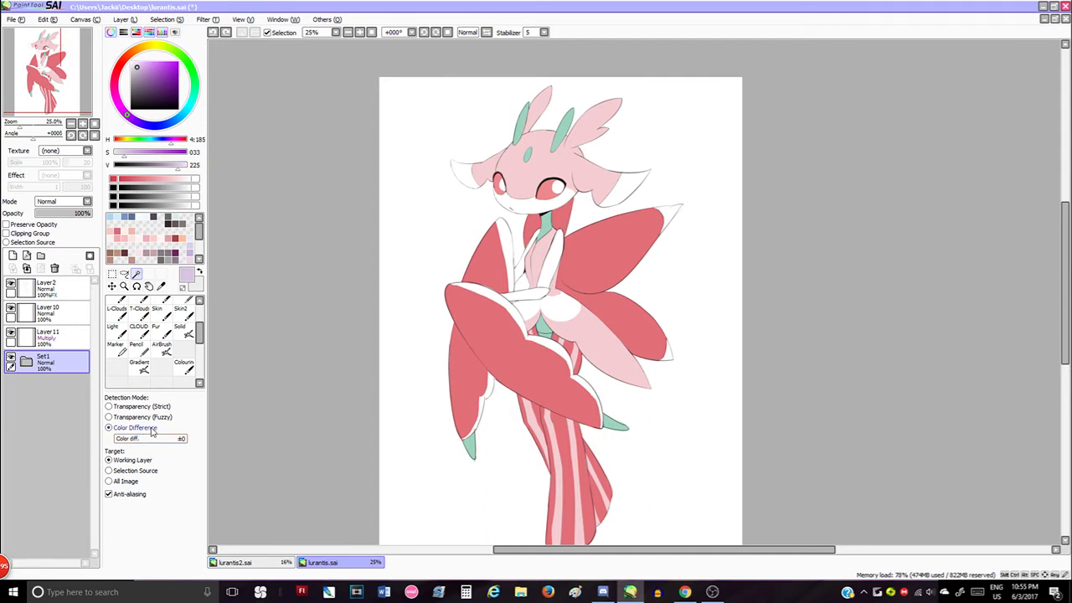
left_click(157, 416)
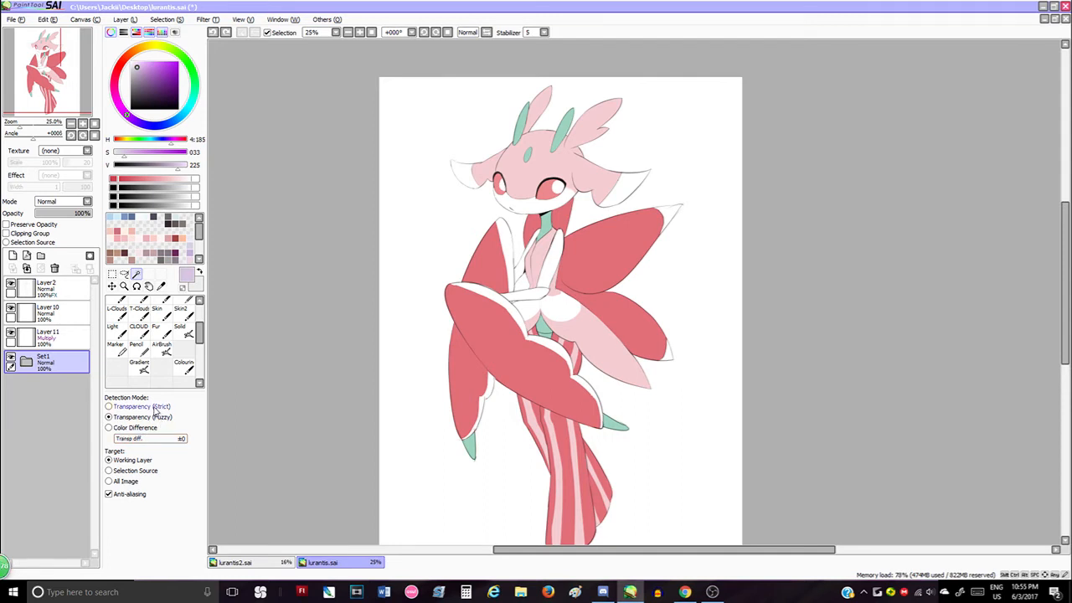
left_click(157, 407)
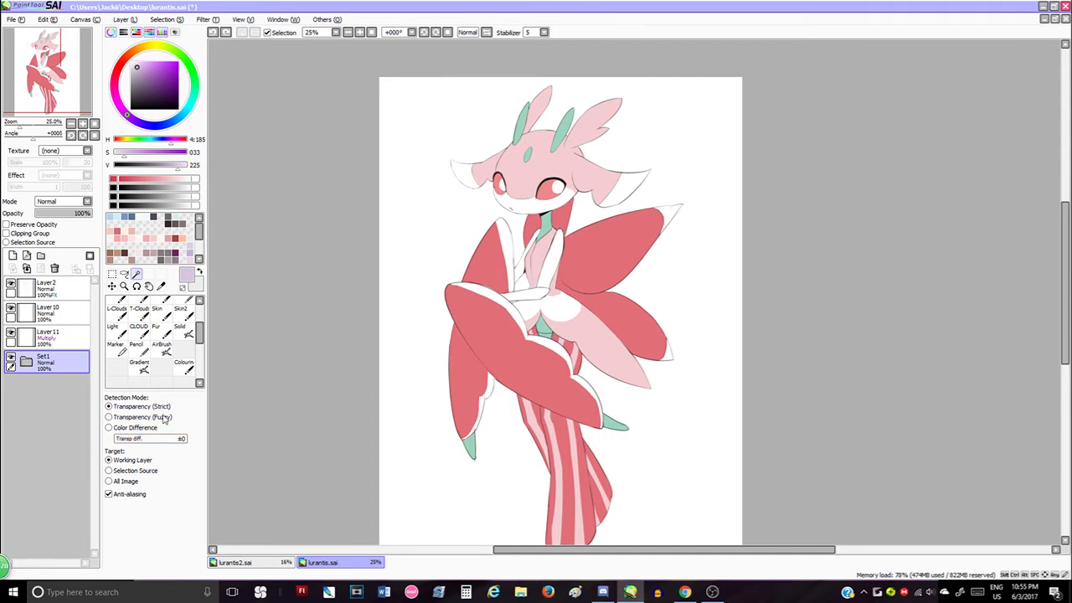
Make Layer11 active with the Pencil brush, and toggle its Clipping Group option on and off
left_click(71, 340)
left_click(137, 348)
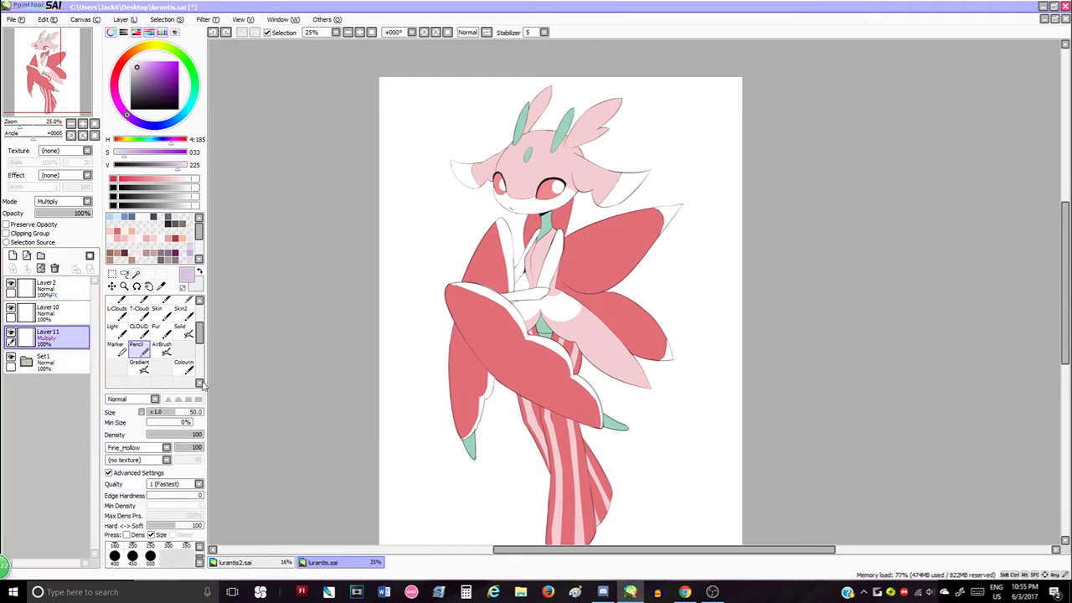
left_click(38, 234)
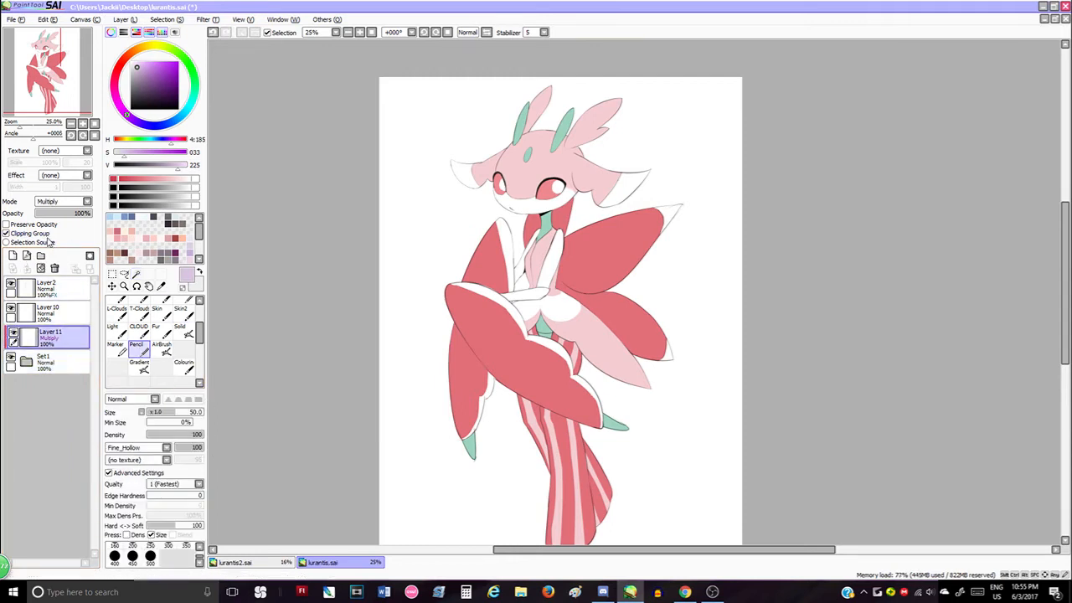
left_click(46, 235)
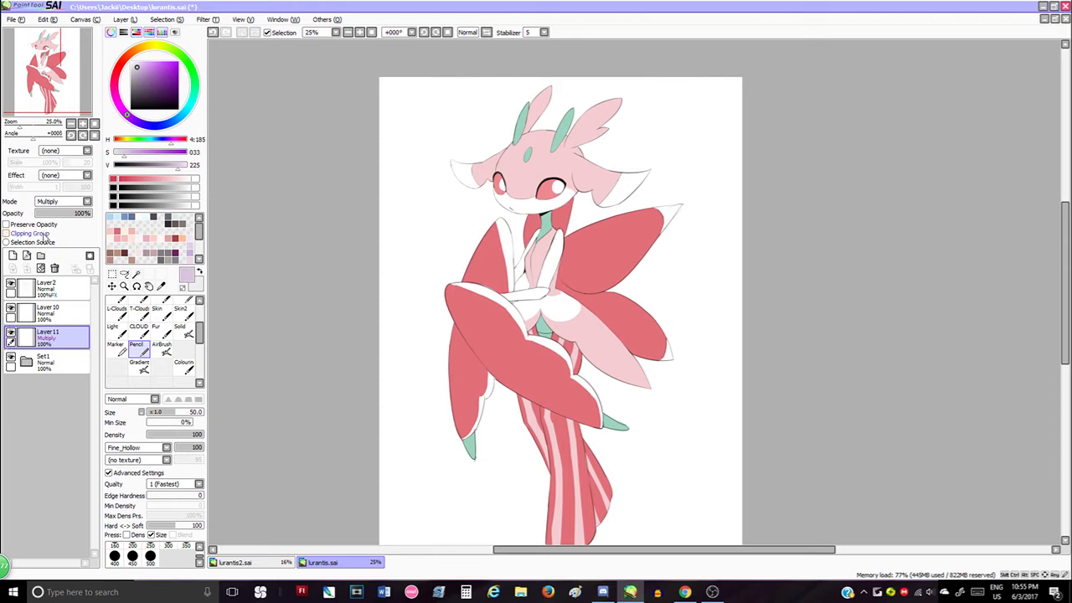
Toggle Layer11's Clipping Group on and off, and paint a test shadow under the upper wing with the Colouring brush at size 300
left_click(44, 235)
left_click(42, 235)
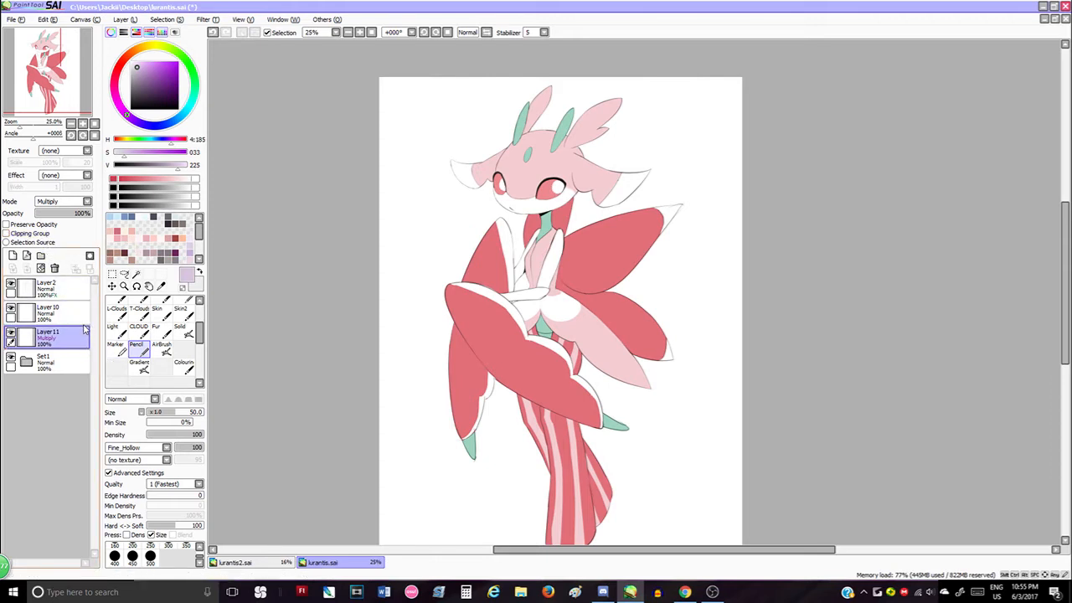
left_click(184, 367)
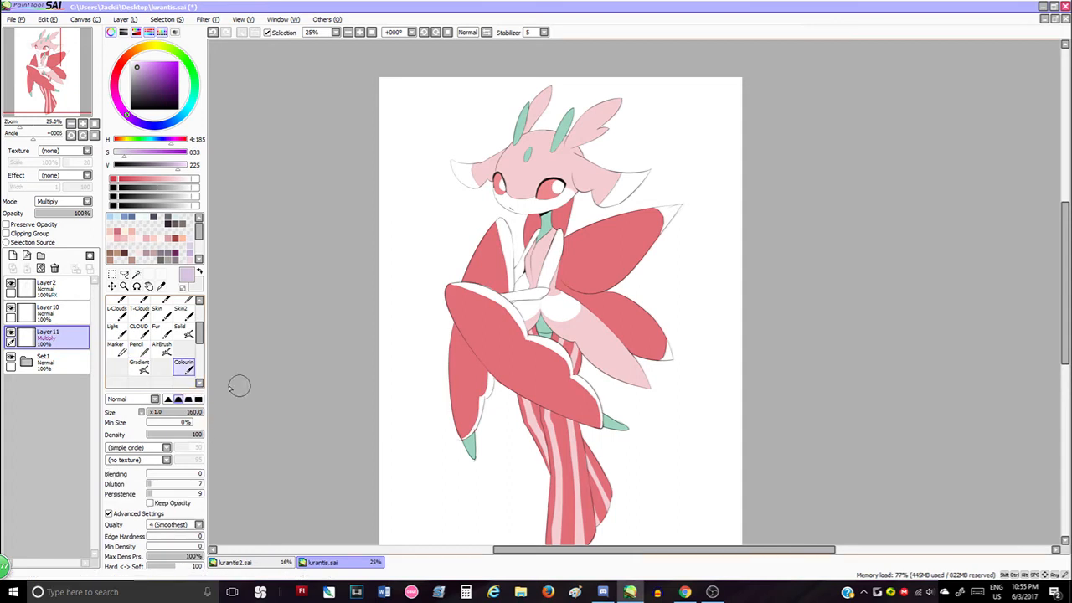
key("bracketright")
key("bracketright")
key("bracketright")
left_click_drag(555, 278, 661, 235)
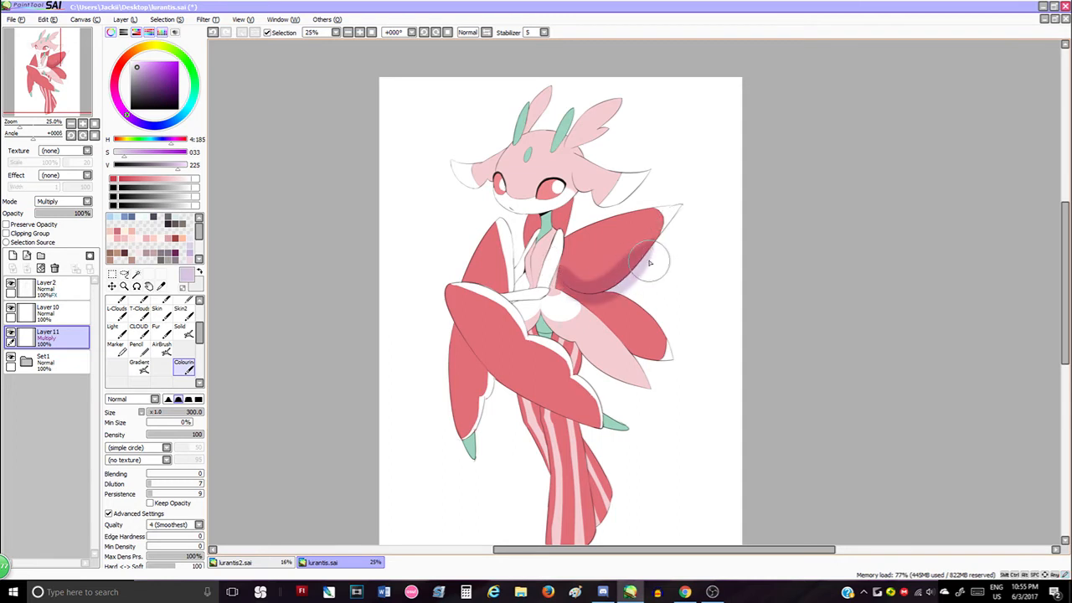
Turn on Clipping Group for Layer11 and undo the test shadow stroke under the upper wing
scroll(132, 306, "up", 3)
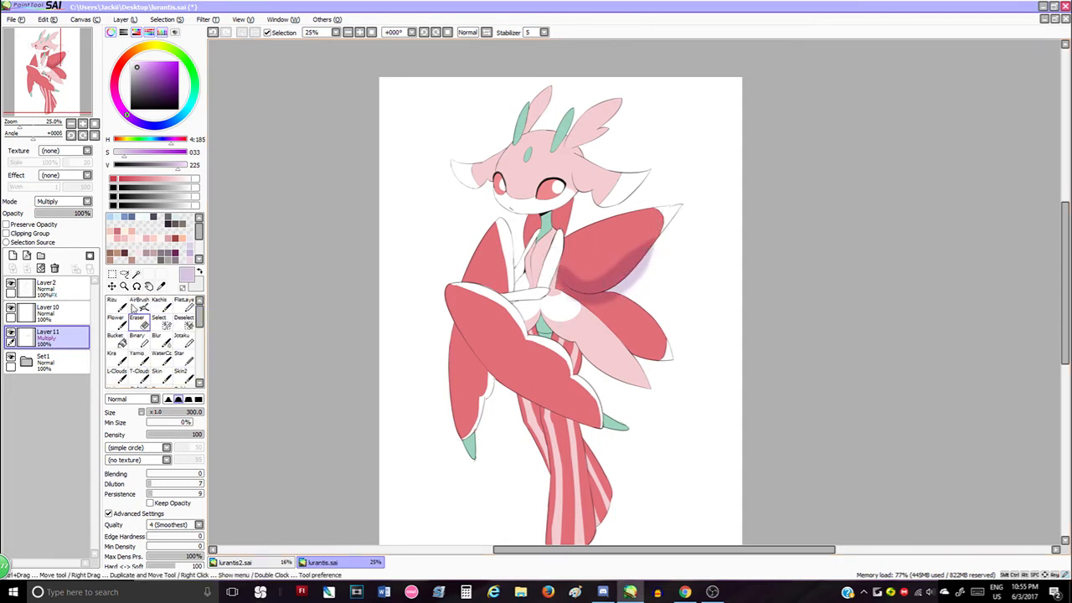
left_click(48, 234)
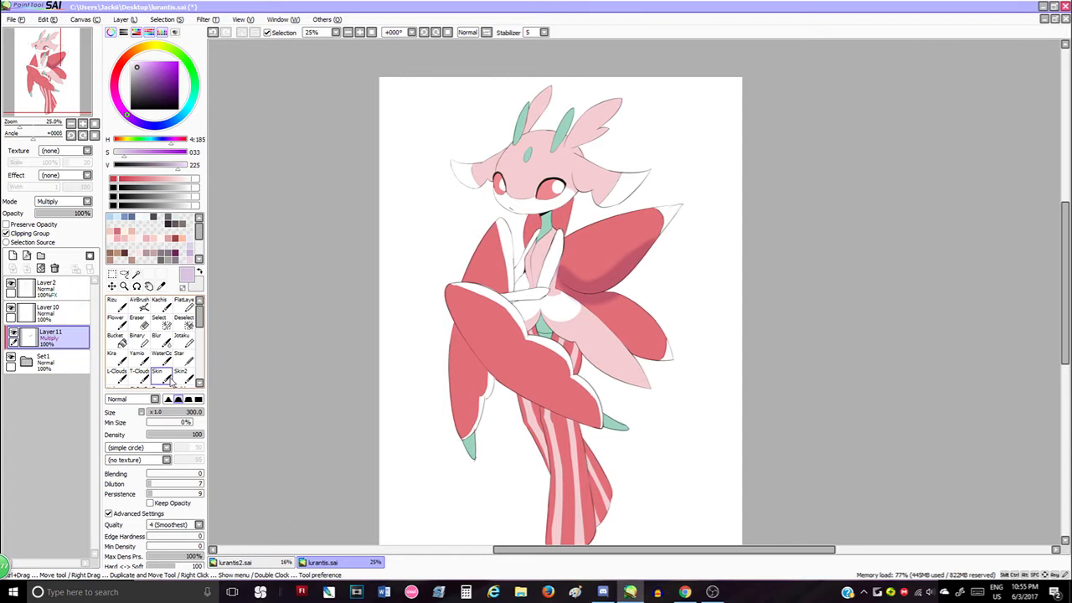
scroll(200, 353, "down", 3)
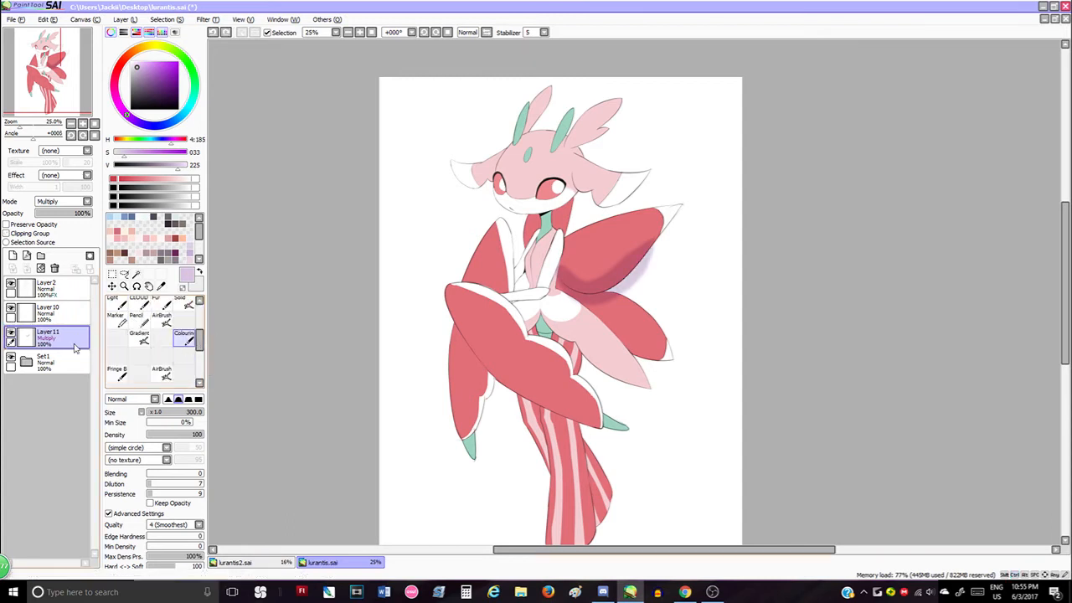
key("ctrl+z")
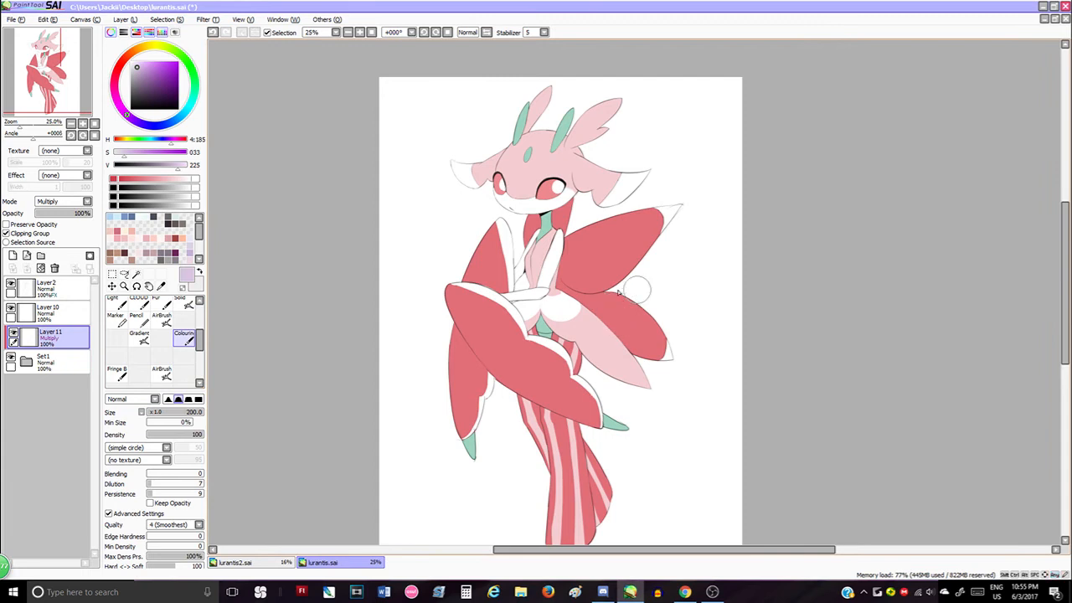
Reduce the Colouring brush size to 160, test a shadow stroke along the cheek and chin, and undo it
key("bracketleft")
key("bracketleft")
key("bracketleft")
left_click_drag(572, 187, 534, 213)
key("ctrl+z")
key("ctrl+z")
scroll(531, 190, "up", 1)
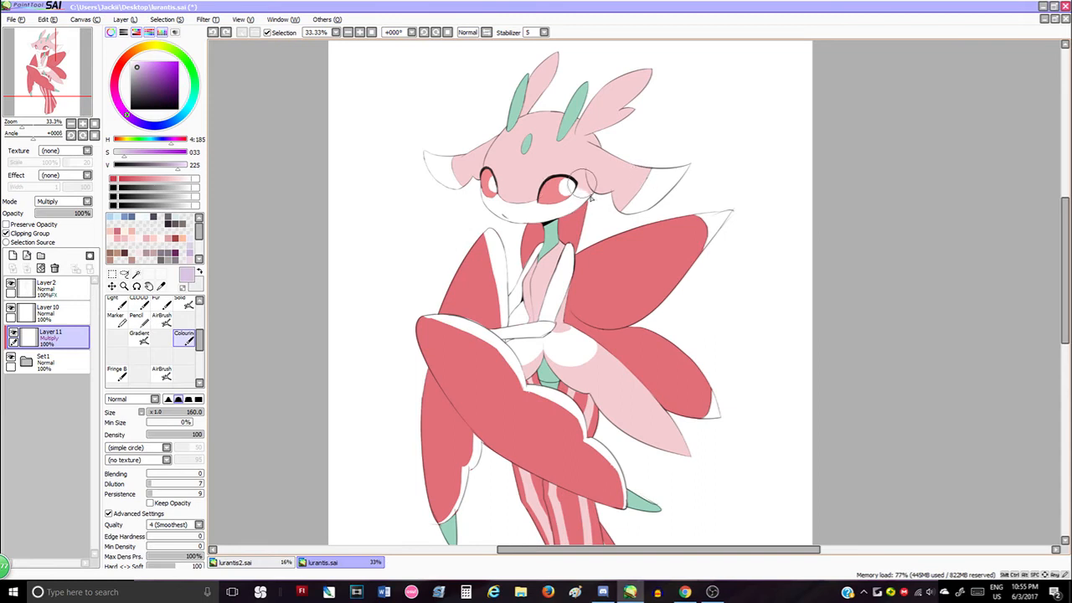
key("ctrl+z")
Shade the outer cheek, the lower edge of the upper wing, and the upper side of the lower wing out to its tip, undoing unwanted strokes
mouse_move(585, 184)
left_mouse_down()
mouse_move(583, 199)
mouse_move(554, 214)
mouse_move(587, 187)
mouse_move(553, 216)
mouse_move(588, 199)
mouse_move(543, 225)
mouse_move(519, 224)
mouse_move(552, 225)
mouse_move(545, 245)
mouse_move(547, 235)
mouse_move(653, 293)
mouse_move(603, 318)
mouse_move(723, 213)
mouse_move(640, 311)
mouse_move(569, 318)
mouse_move(695, 432)
left_mouse_up()
key("ctrl+z")
key("ctrl+z")
key("ctrl+z")
key("ctrl+z")
key("ctrl+z")
key("ctrl+z")
key("ctrl+z")
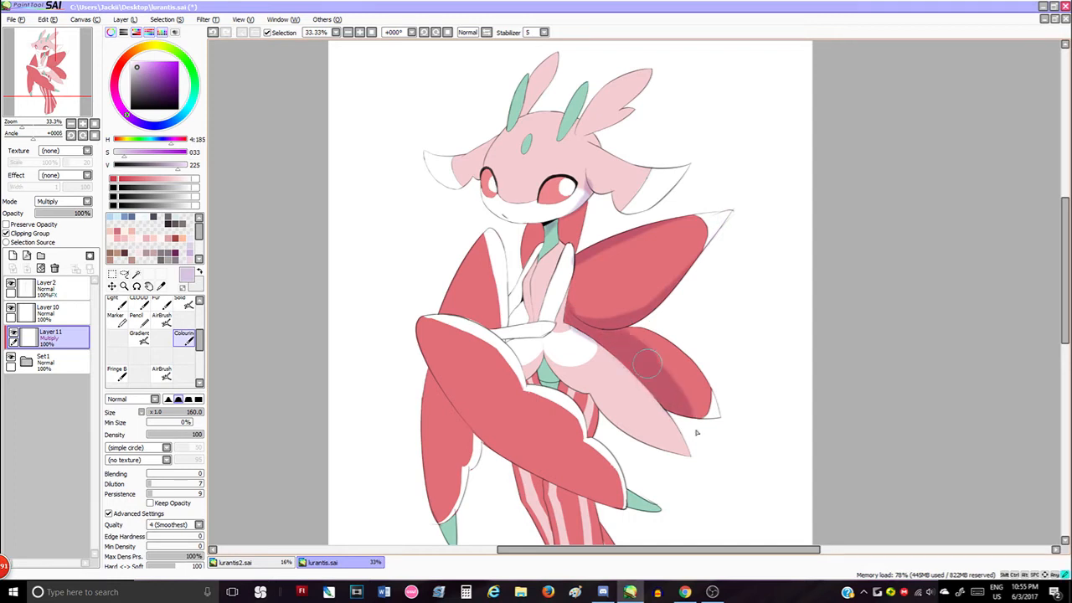
left_click_drag(648, 363, 699, 399)
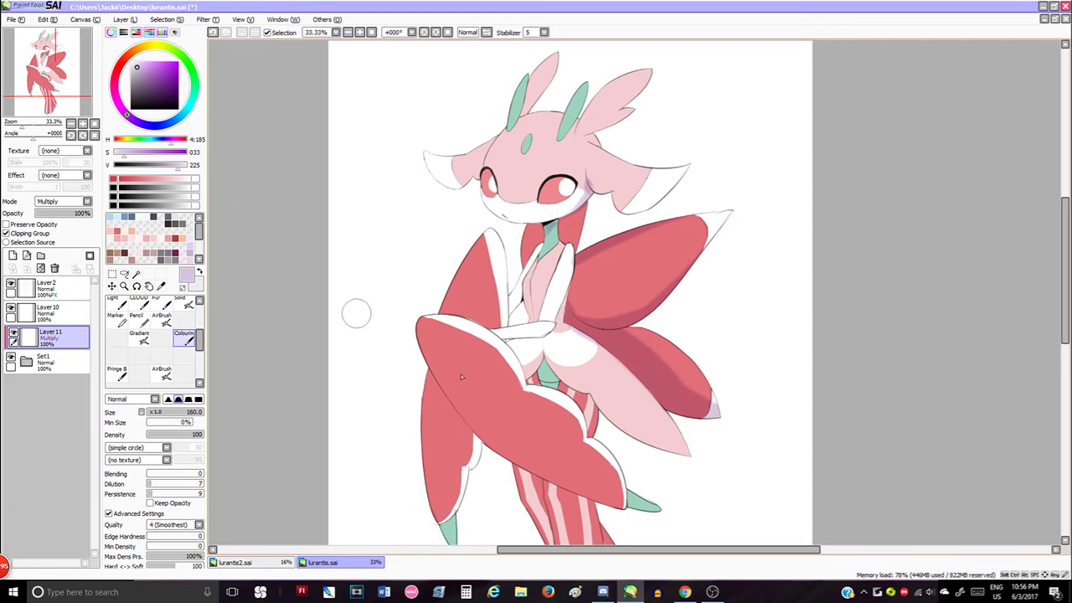
Shade the upper edge of the pink hip petal, and add shadows to the near arm and the chest, undoing unwanted strokes
left_click_drag(588, 336, 688, 453)
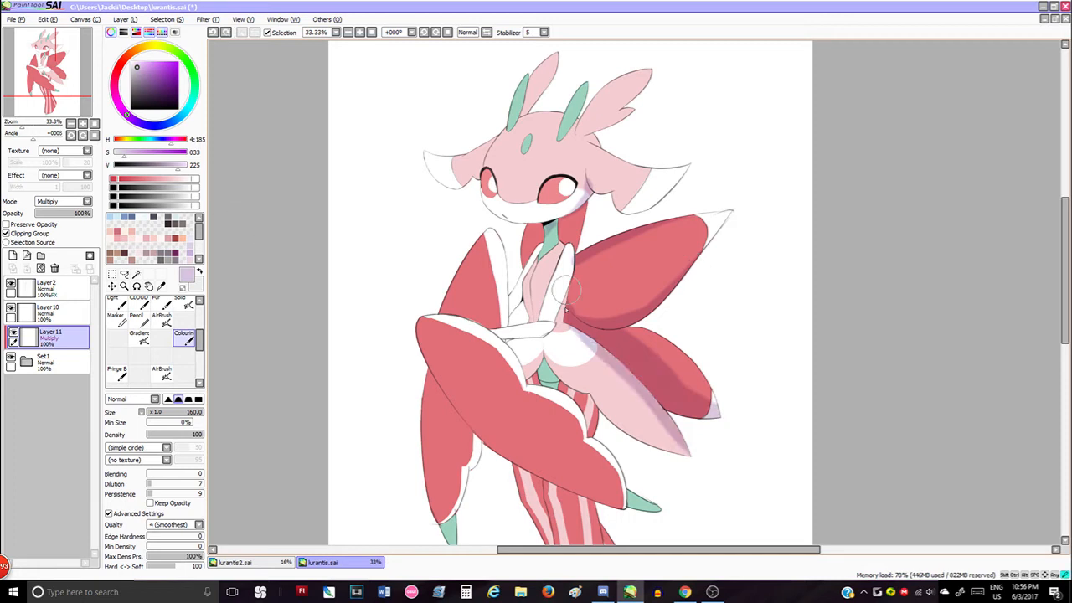
left_click_drag(572, 278, 559, 325)
key("ctrl+z")
left_click_drag(572, 278, 559, 323)
left_click_drag(541, 310, 566, 252)
key("ctrl+z")
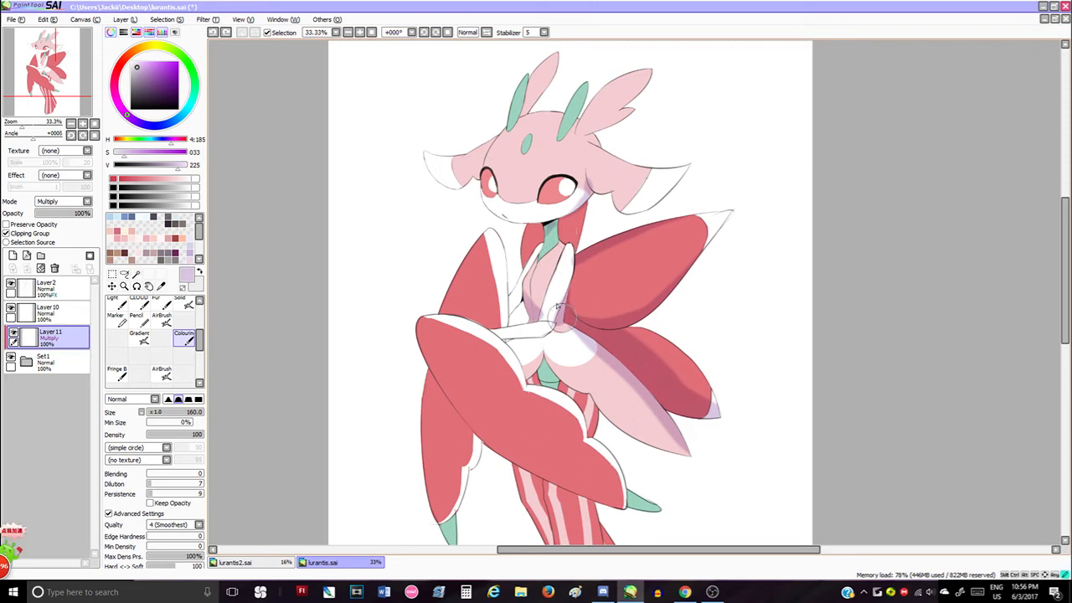
Shade the green neck below the chin and the red area behind it, undoing the last stroke
left_click_drag(549, 229, 557, 230)
left_click_drag(538, 231, 523, 256)
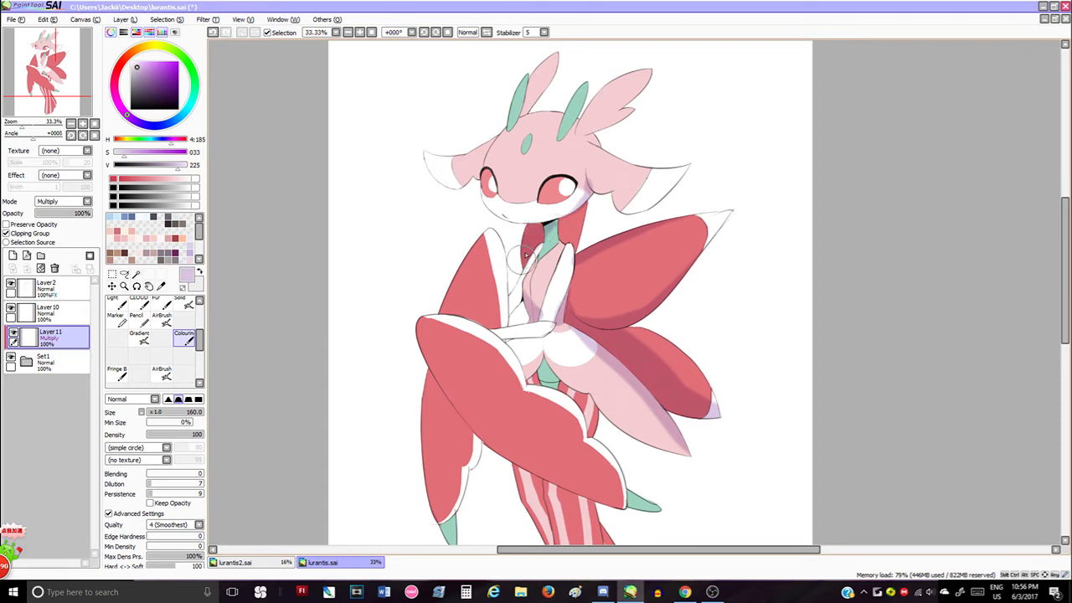
key("ctrl+z")
Switch to the Gradient brush and reduce its size to 100
key("b")
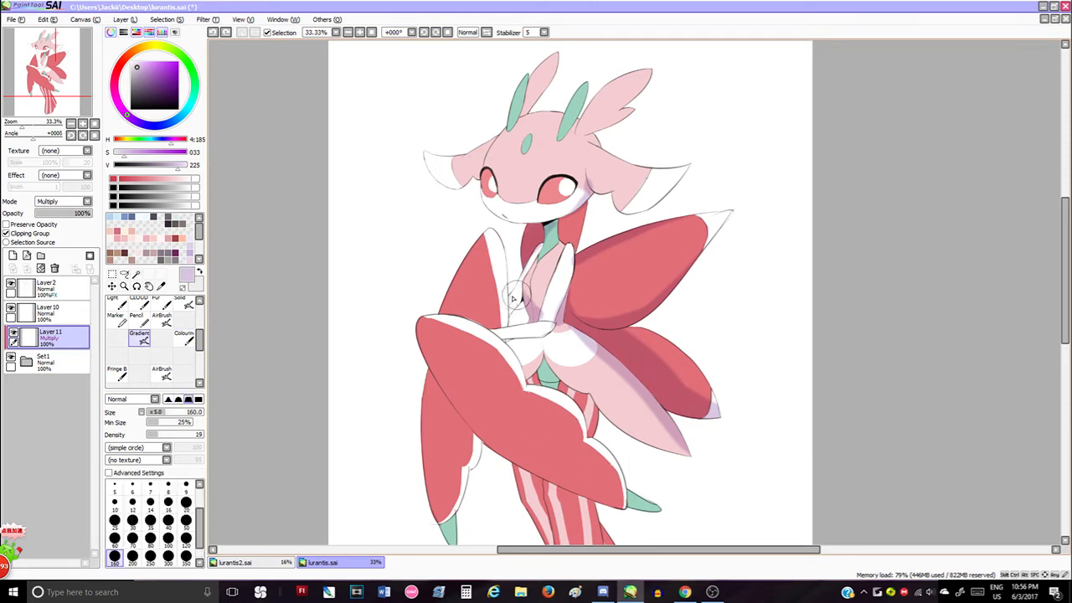
key("bracketleft")
key("bracketleft")
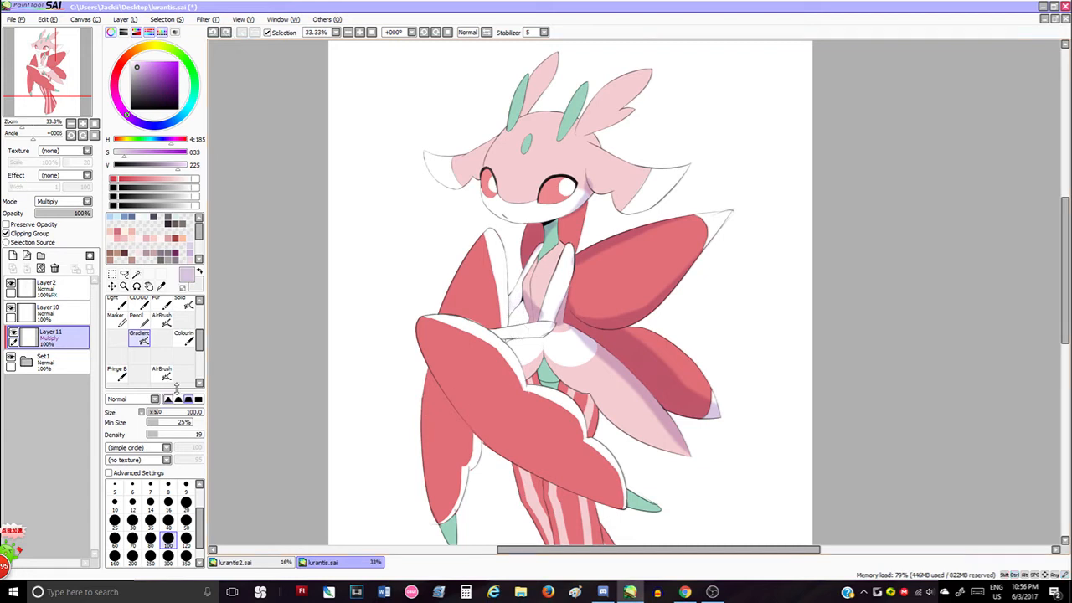
Add an AirBrush tool in the empty slot beside the Gradient brush, and delete it again
right_click(165, 341)
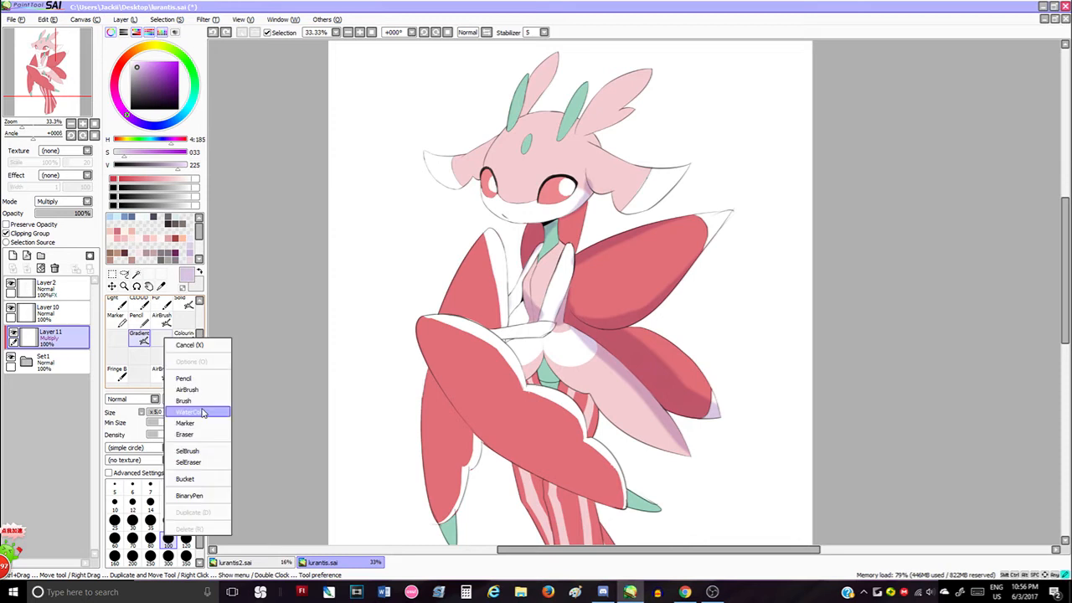
left_click(188, 390)
left_click(161, 435)
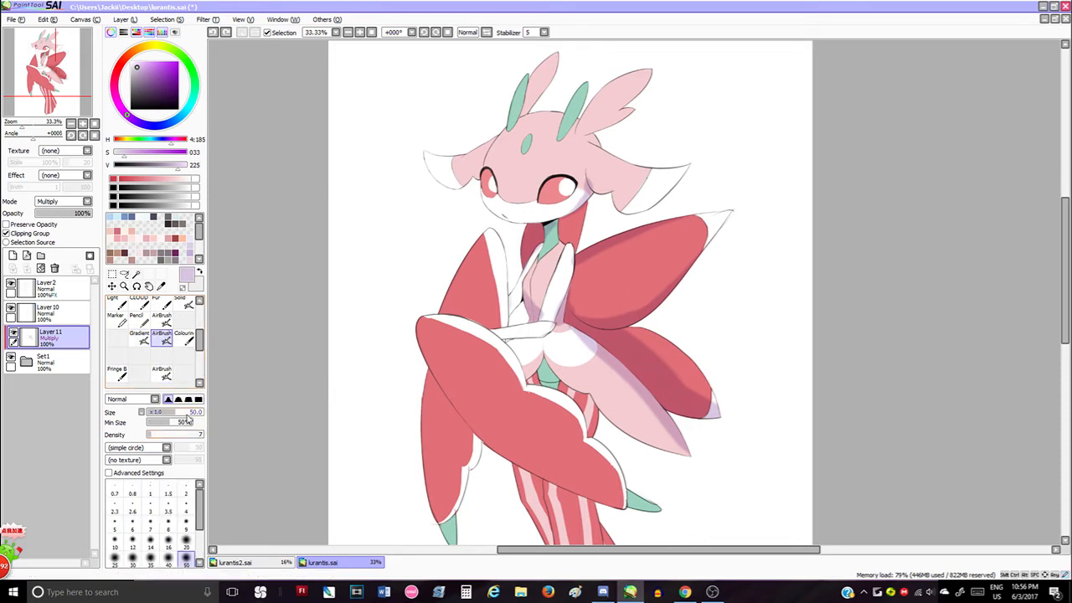
right_click(165, 339)
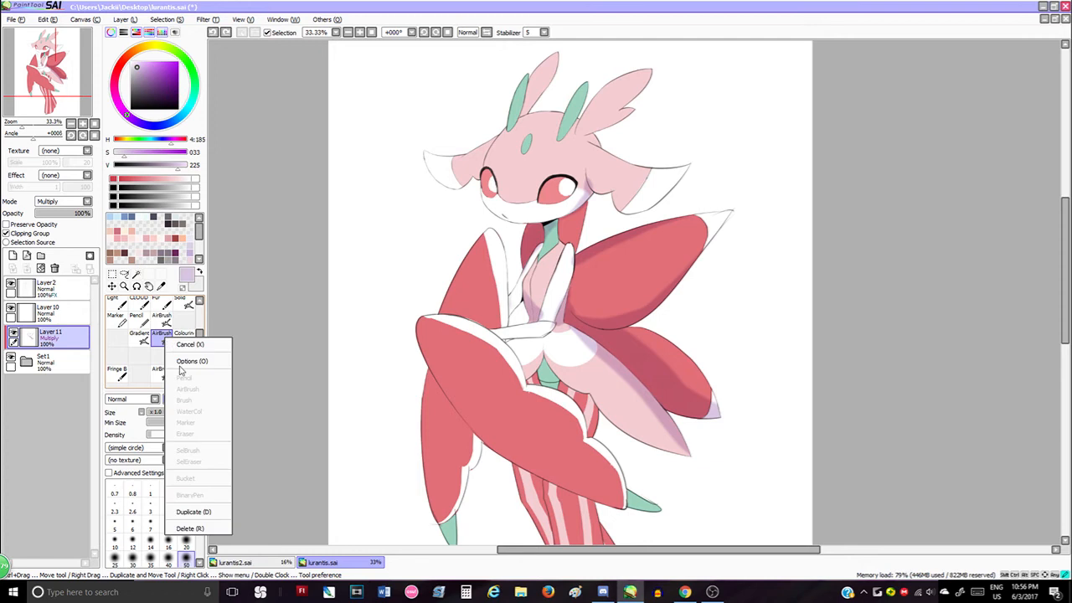
left_click(210, 529)
left_click(522, 332)
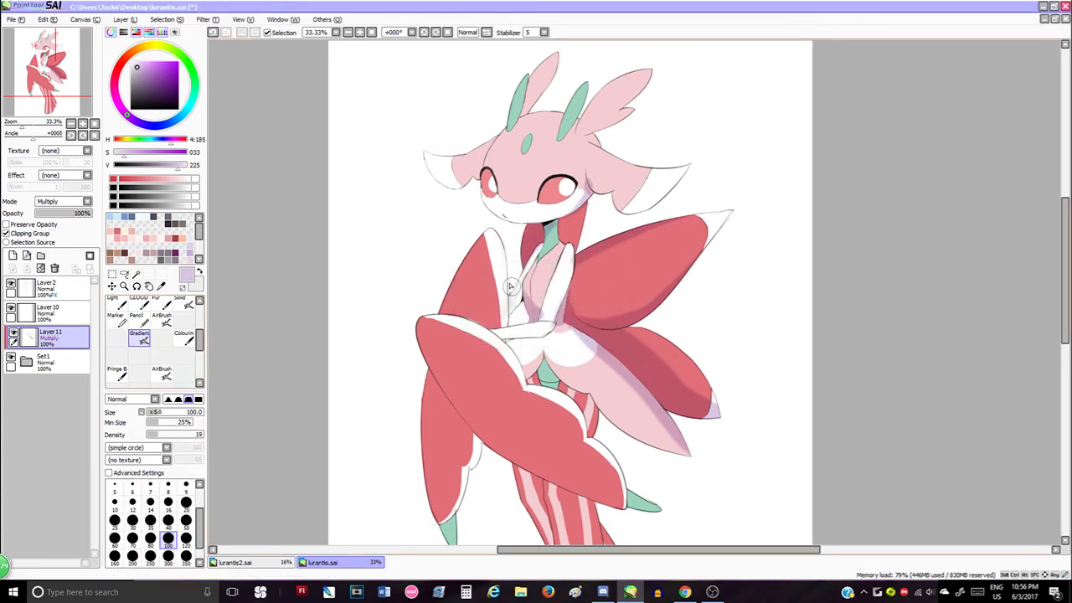
Show the Gradient brush's advanced settings, and shade the base of the far arm's red sleeve with the Colouring brush, undoing the unwanted stroke
left_click(109, 472)
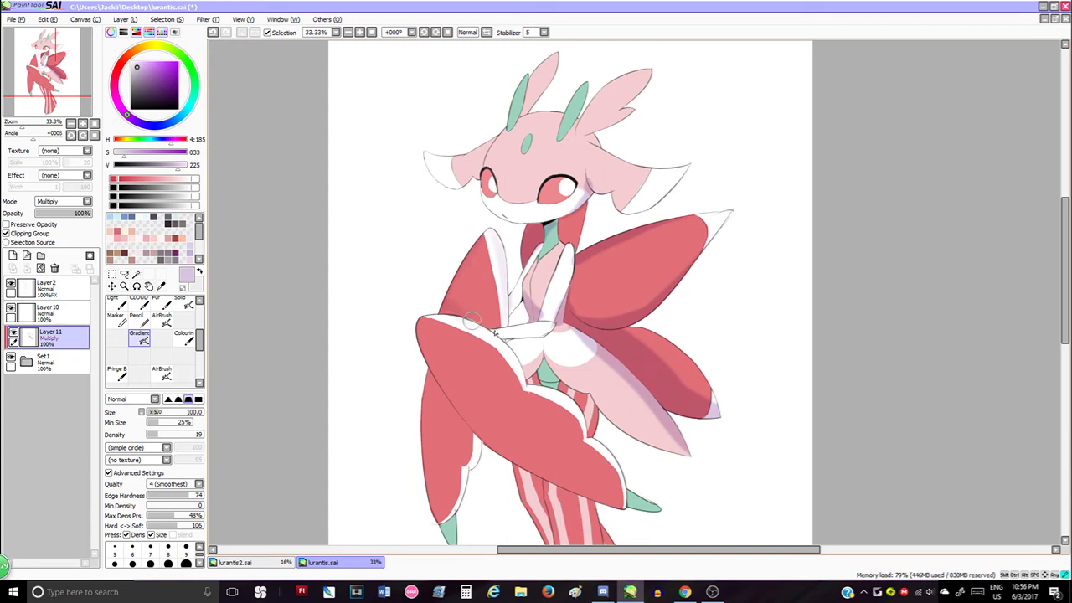
left_click(184, 338)
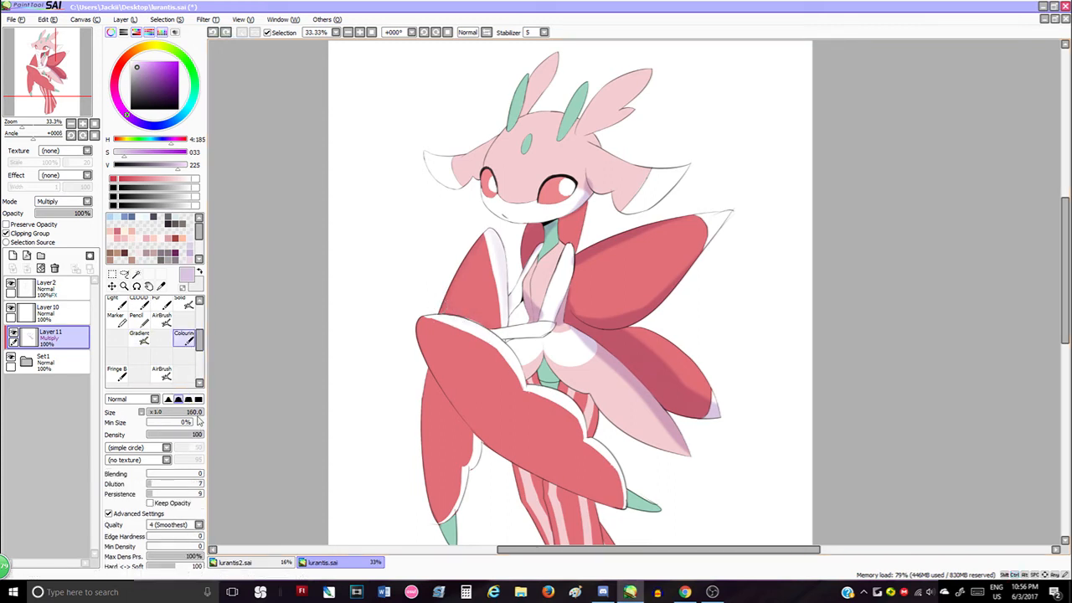
left_click_drag(475, 301, 456, 314)
key("ctrl+z")
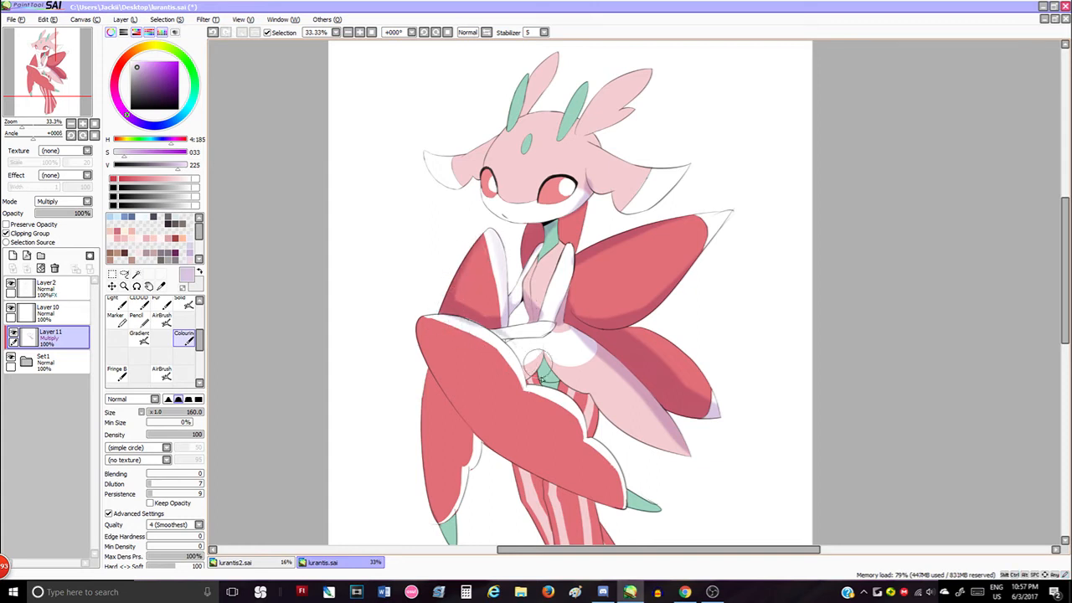
Shade the white thigh next to the front sleeve's edge, undoing unwanted strokes
left_click_drag(504, 339, 527, 386)
mouse_move(528, 381)
left_mouse_down()
mouse_move(528, 352)
mouse_move(529, 383)
left_mouse_up()
key("ctrl+z")
key("ctrl+z")
key("ctrl+z")
Shade the thigh, the green area and the striped leg just above the front sleeve's scalloped edge, undoing and repainting strokes as needed
mouse_move(515, 345)
left_mouse_down()
mouse_move(528, 376)
mouse_move(542, 350)
mouse_move(542, 373)
mouse_move(543, 355)
mouse_move(553, 376)
mouse_move(543, 379)
mouse_move(549, 366)
mouse_move(561, 382)
mouse_move(541, 352)
mouse_move(560, 382)
mouse_move(586, 373)
mouse_move(585, 394)
mouse_move(607, 407)
left_mouse_up()
key("ctrl+z")
key("ctrl+z")
key("ctrl+z")
key("ctrl+z")
key("ctrl+z")
key("ctrl+z")
key("ctrl+z")
key("ctrl+z")
key("ctrl+z")
mouse_move(566, 378)
left_mouse_down()
mouse_move(594, 406)
mouse_move(579, 394)
mouse_move(602, 431)
mouse_move(594, 409)
mouse_move(591, 433)
left_mouse_up()
key("ctrl+z")
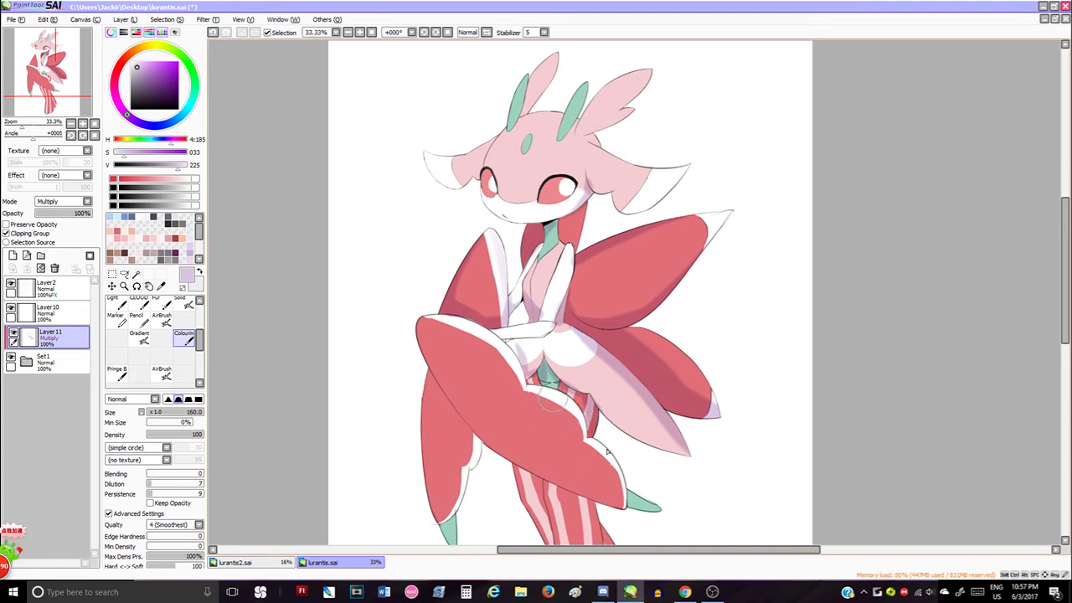
Shade both green claws where they leave the sleeves, and the hanging rear sleeve beneath the front one, undoing unwanted strokes
left_click_drag(632, 494, 678, 509)
key("ctrl+z")
left_click_drag(437, 515, 462, 521)
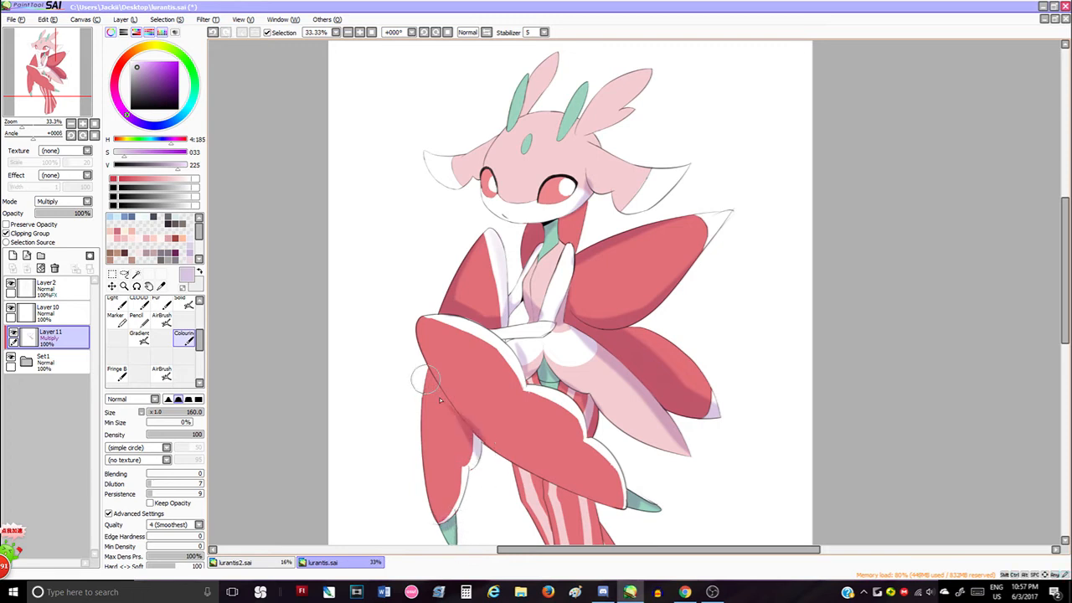
mouse_move(432, 369)
left_mouse_down()
mouse_move(464, 419)
mouse_move(458, 429)
left_mouse_up()
key("ctrl+z")
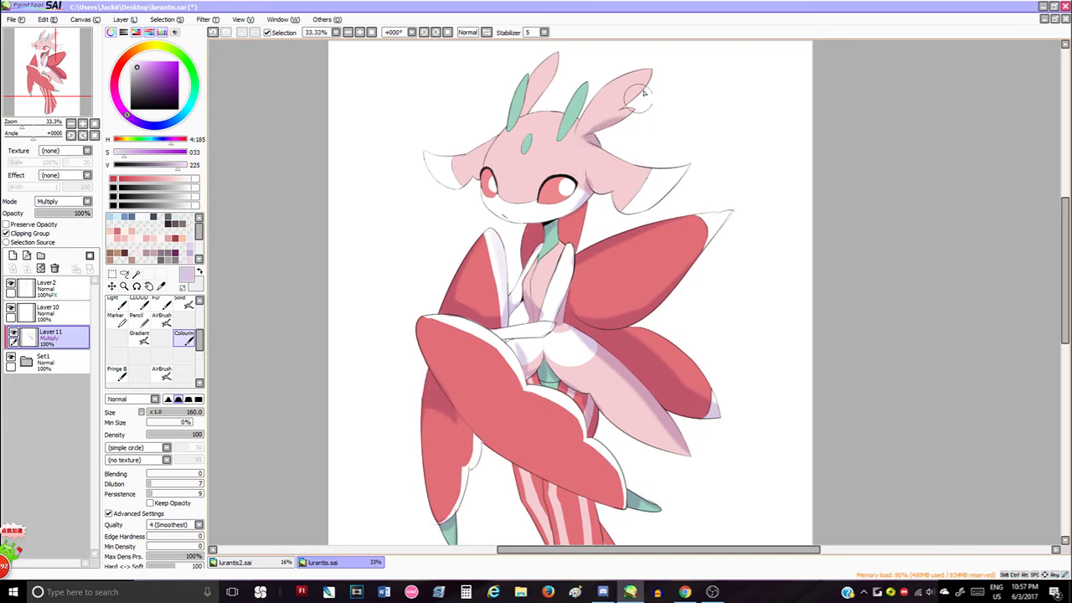
Shade the pink and green antennae and the left head flap, and add shadow around the left eye, undoing the unwanted stroke
mouse_move(644, 93)
left_mouse_down()
mouse_move(626, 123)
mouse_move(576, 124)
mouse_move(606, 109)
left_mouse_up()
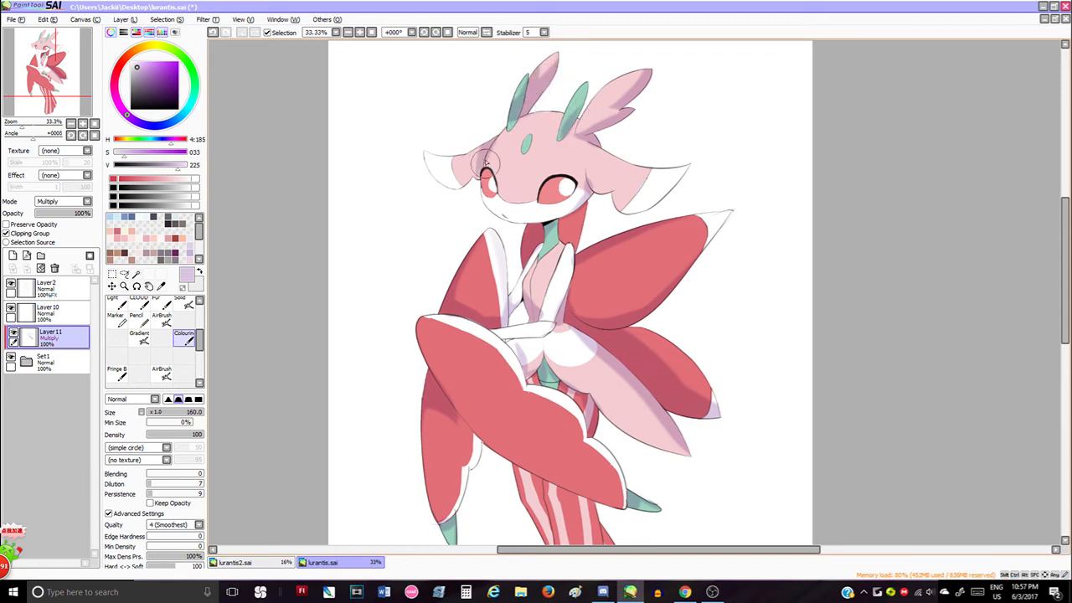
mouse_move(482, 149)
left_mouse_down()
mouse_move(440, 181)
mouse_move(474, 157)
mouse_move(421, 176)
mouse_move(449, 188)
mouse_move(488, 185)
mouse_move(519, 206)
mouse_move(487, 202)
mouse_move(530, 210)
left_mouse_up()
key("ctrl+z")
left_click_drag(483, 180, 499, 205)
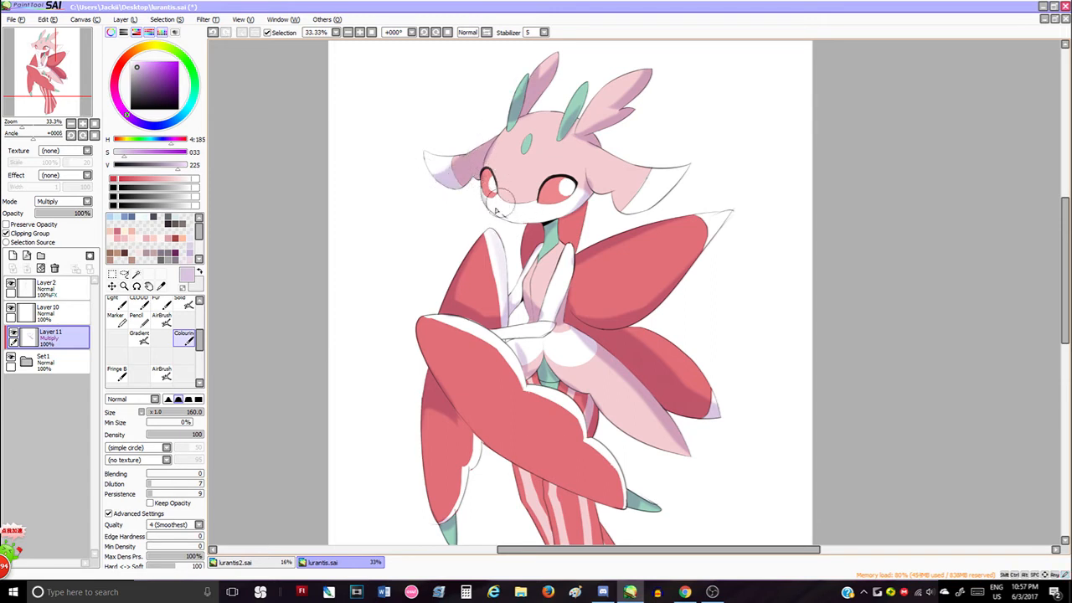
Try shadow strokes over the larger eye and the adjoining cheek, and undo them
mouse_move(582, 191)
left_mouse_down()
mouse_move(521, 216)
mouse_move(574, 186)
mouse_move(546, 182)
left_mouse_up()
key("ctrl+z")
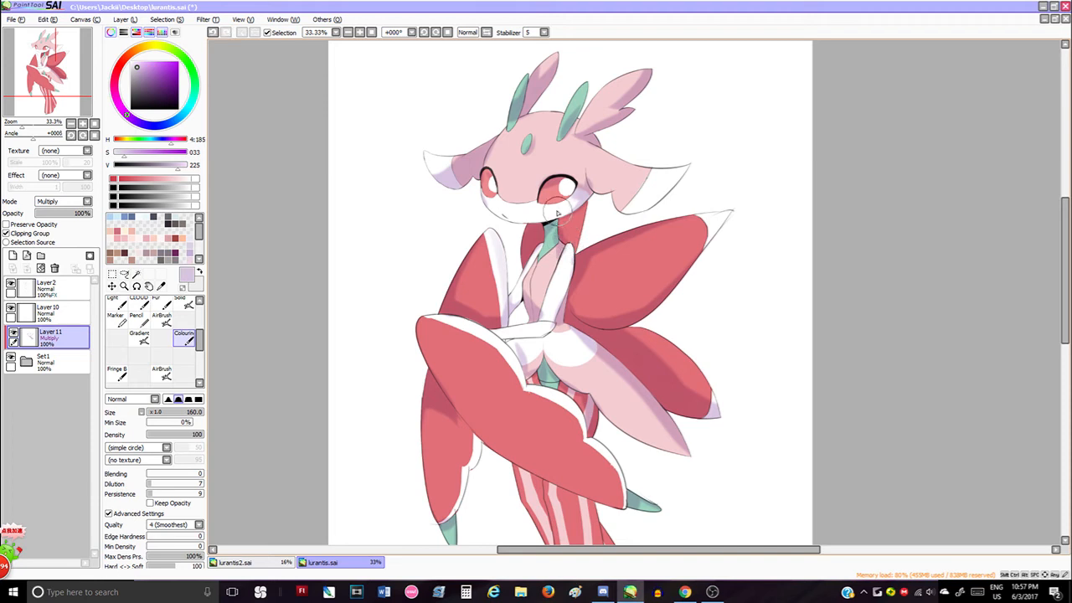
key("ctrl+z")
Increase the Colouring brush size to 200 and shade the two striped back leg sections below the front sleeve
scroll(603, 307, "down", 3)
scroll(587, 328, "up", 2)
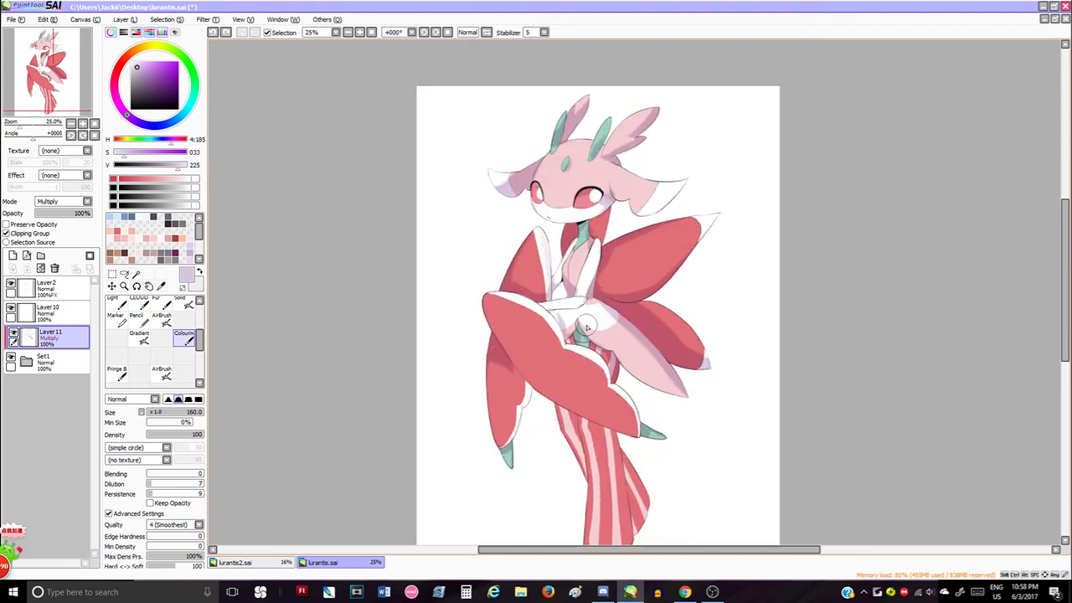
key("]")
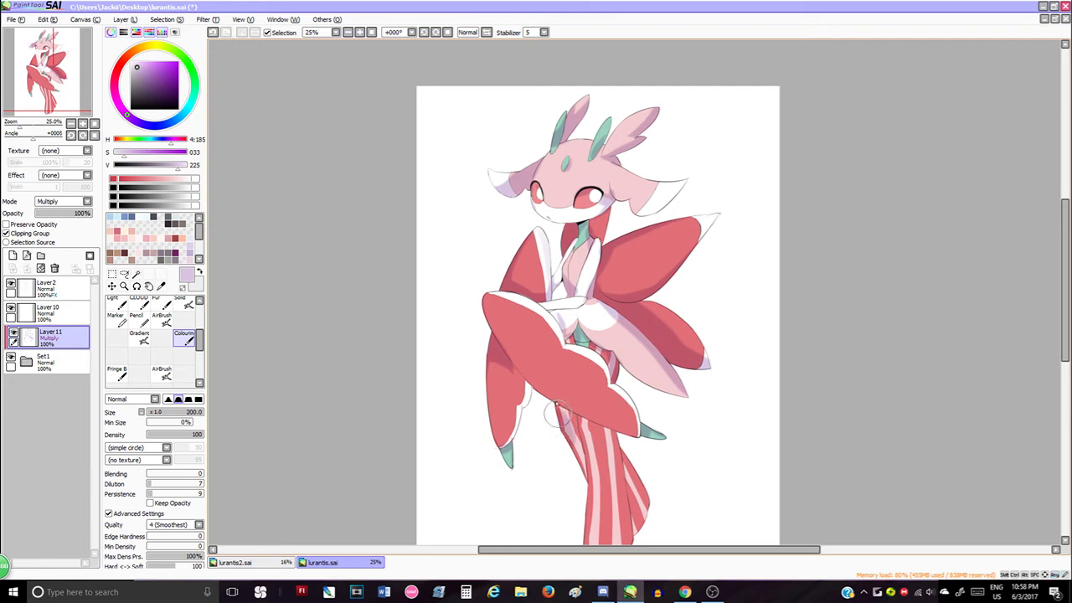
left_click_drag(559, 414, 586, 493)
left_click_drag(624, 452, 650, 531)
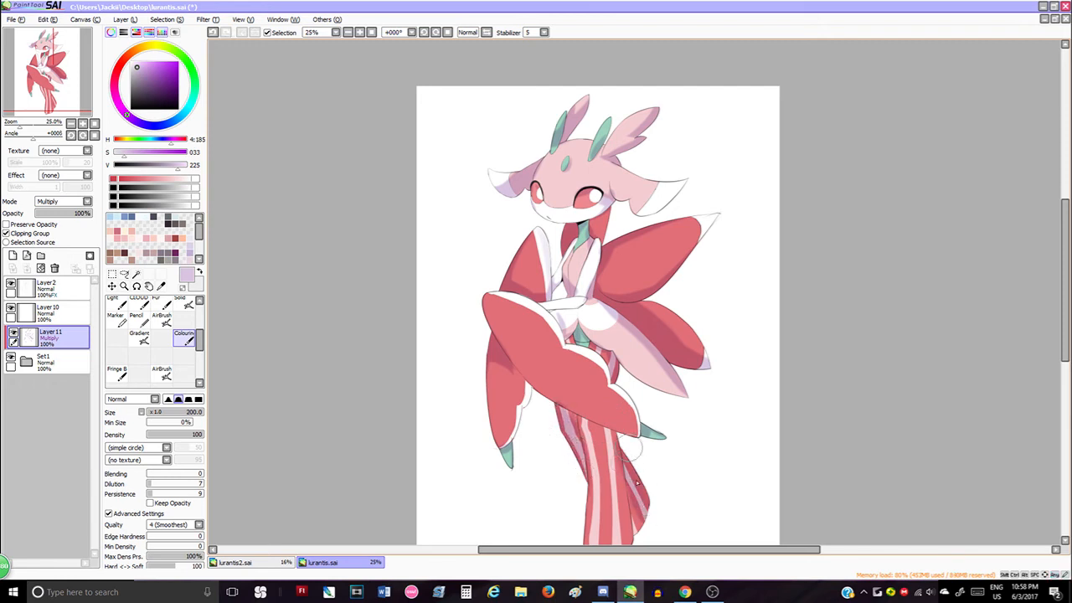
Shade the front striped leg along its length down to the foot, undoing unwanted strokes
scroll(906, 350, "down", 2)
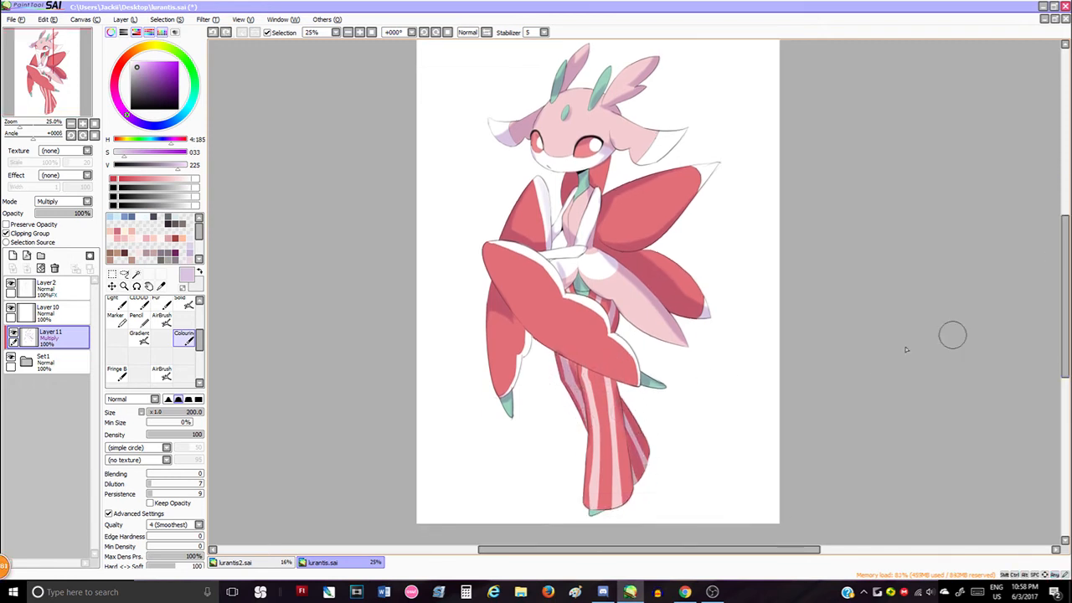
mouse_move(590, 376)
left_mouse_down()
mouse_move(627, 383)
mouse_move(616, 393)
mouse_move(594, 373)
mouse_move(625, 420)
mouse_move(625, 448)
mouse_move(623, 478)
mouse_move(593, 503)
left_mouse_up()
key("ctrl+z")
key("ctrl+z")
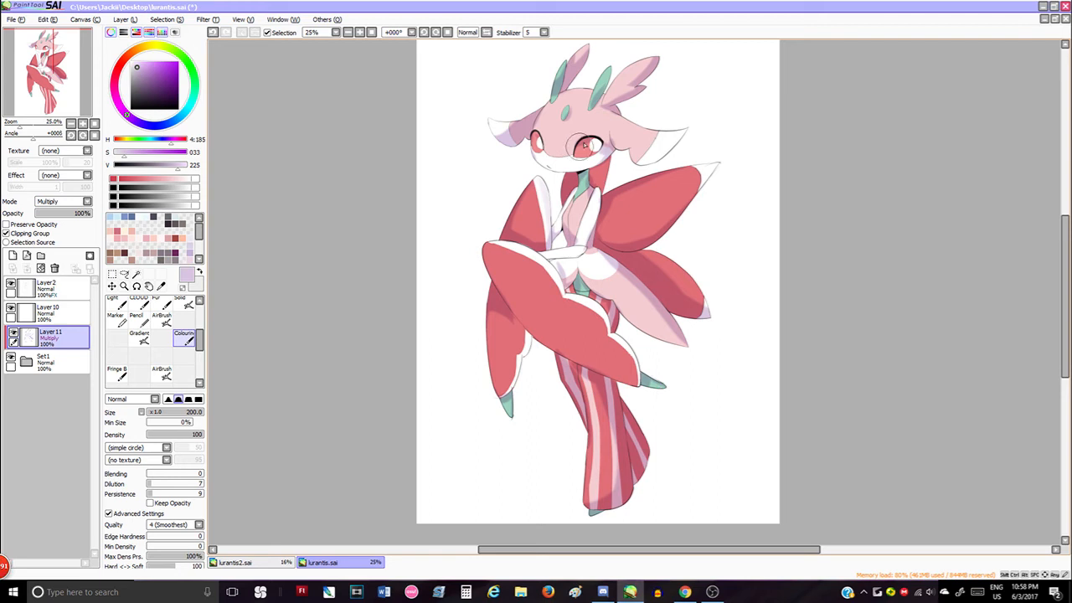
Try shadow strokes over the larger eye, undo them, and reduce the Colouring brush size to 70
key("ctrl+z")
left_click_drag(581, 148, 583, 155)
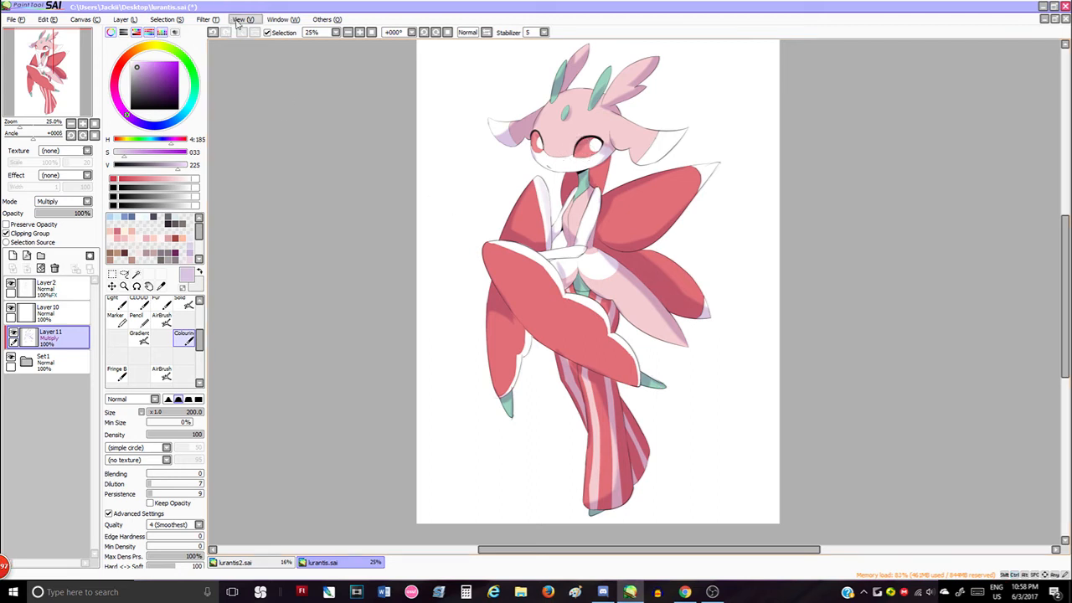
key("ctrl+z")
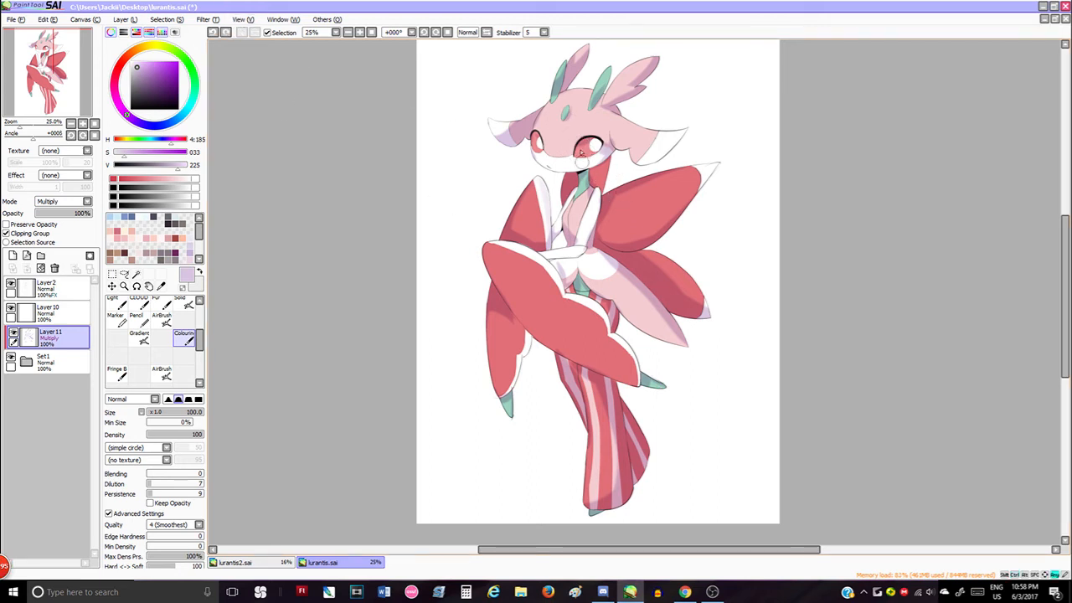
key("bracketleft")
key("bracketleft")
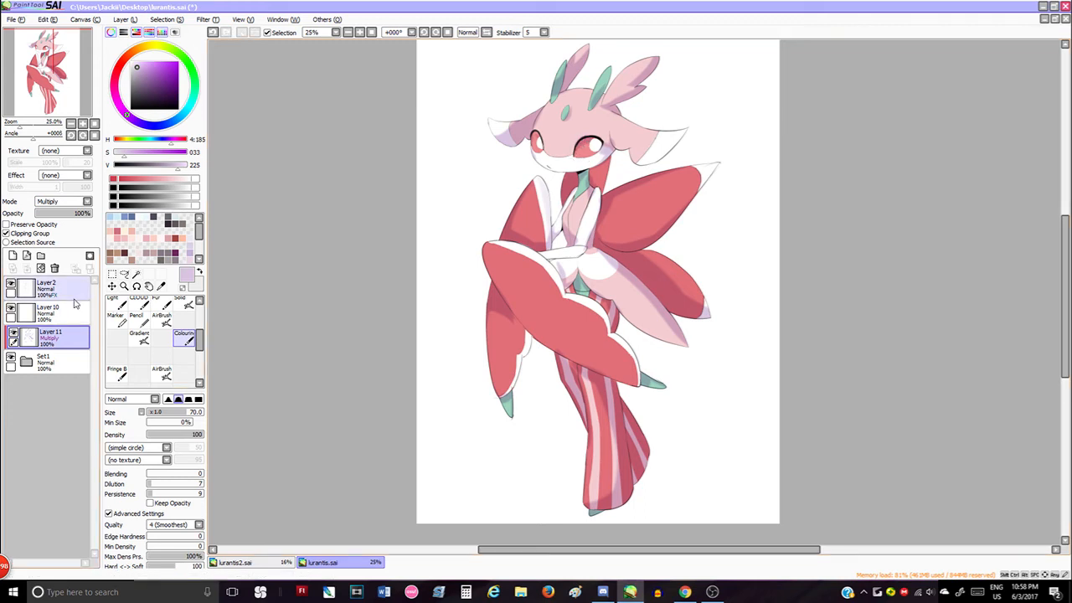
Switch Layer11's blending mode to Normal to compare the shading, and restore it to Multiply
left_click(52, 201)
left_click(79, 212)
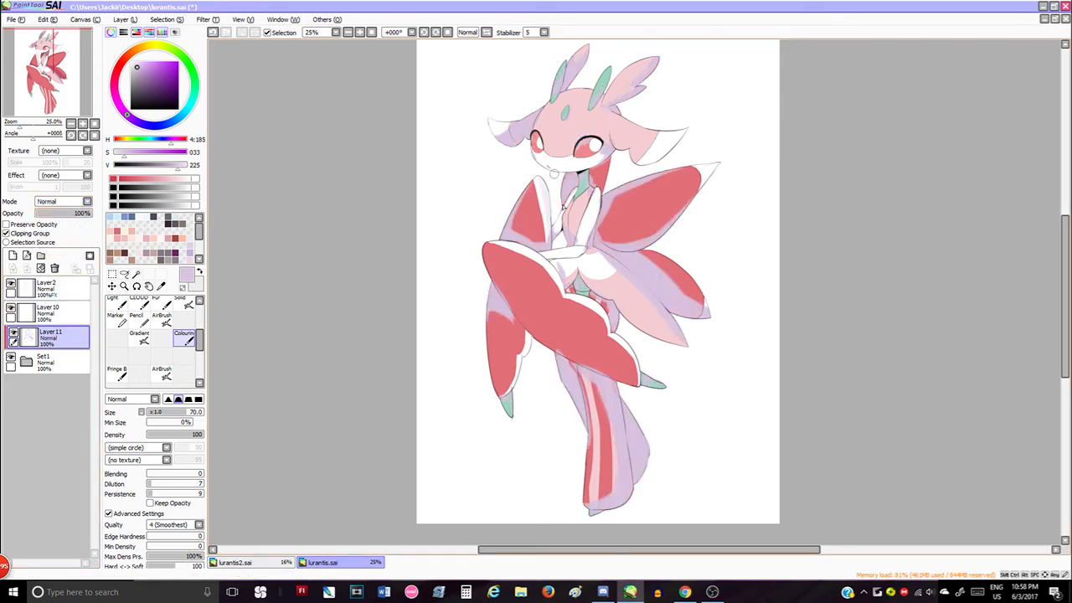
left_click(52, 201)
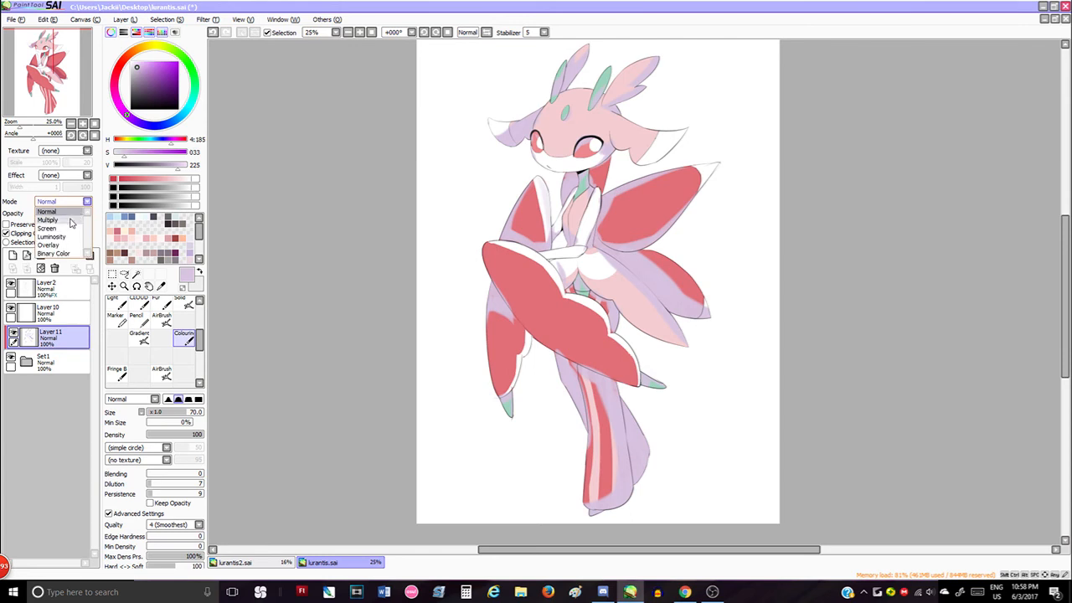
left_click(59, 219)
Try lowering the contrast of Layer11's shading to -94 with Brightness and Contrast, and cancel the adjustment
left_click(202, 18)
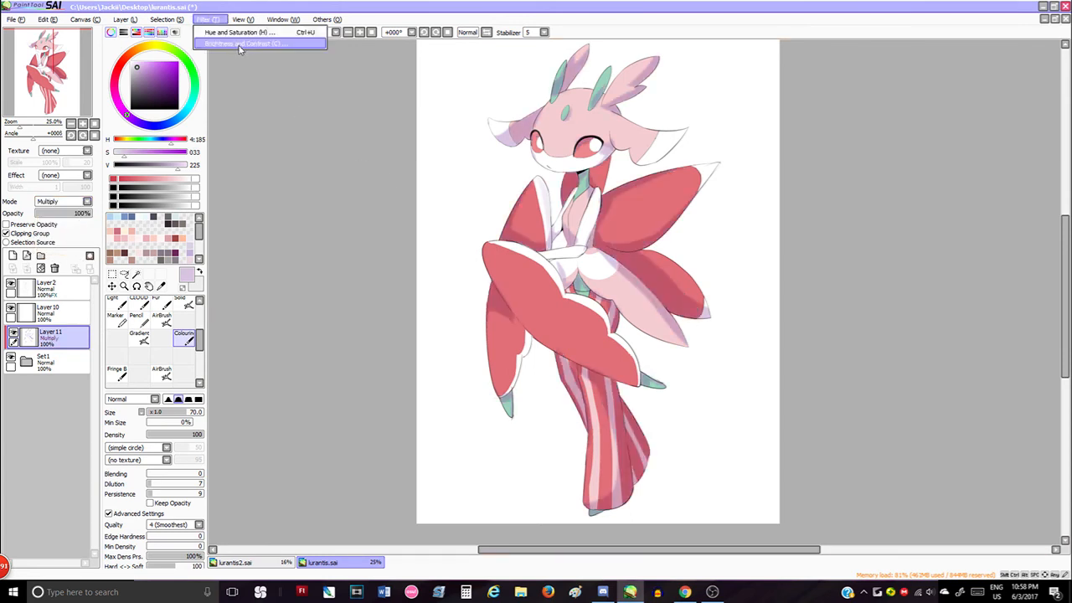
left_click(243, 46)
left_click_drag(935, 487, 842, 484)
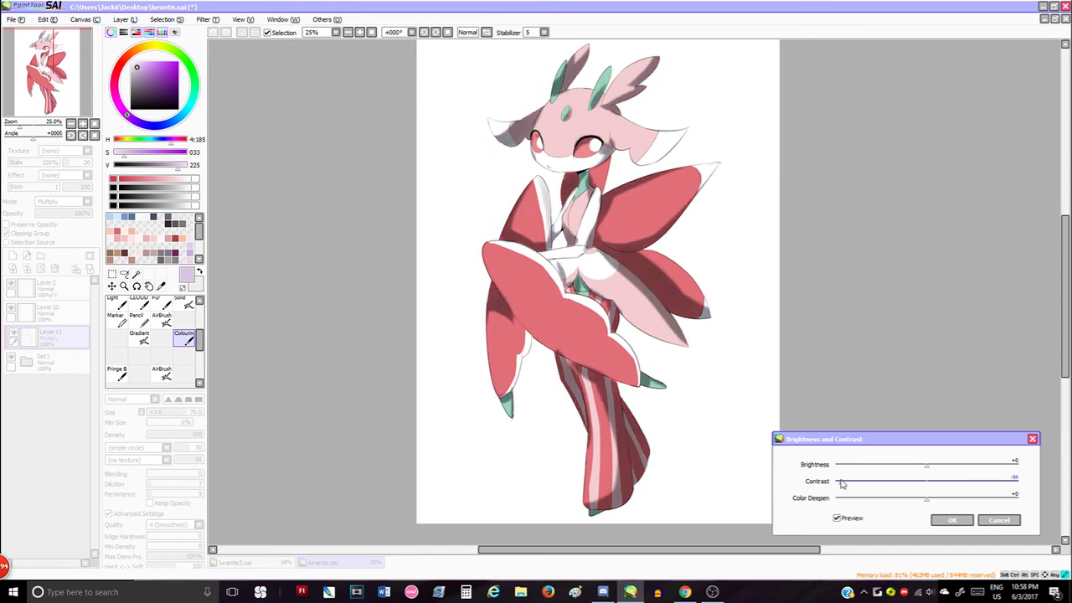
left_click(997, 519)
Preview hue shifts on Layer11's shading with Hue and Saturation, discard them, and reopen and close the filter without changes
left_click(207, 19)
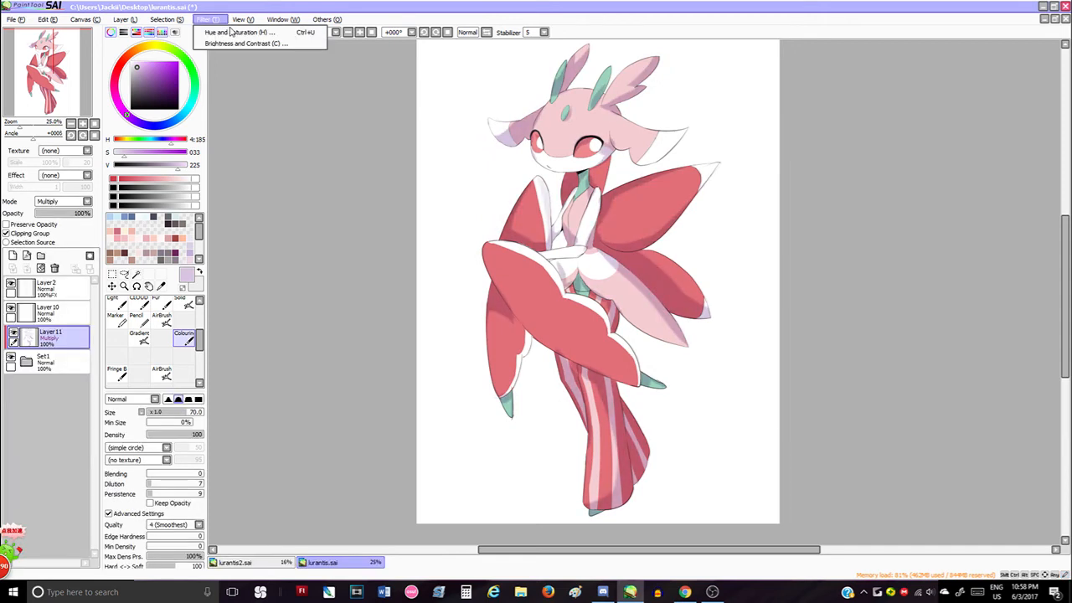
left_click(234, 32)
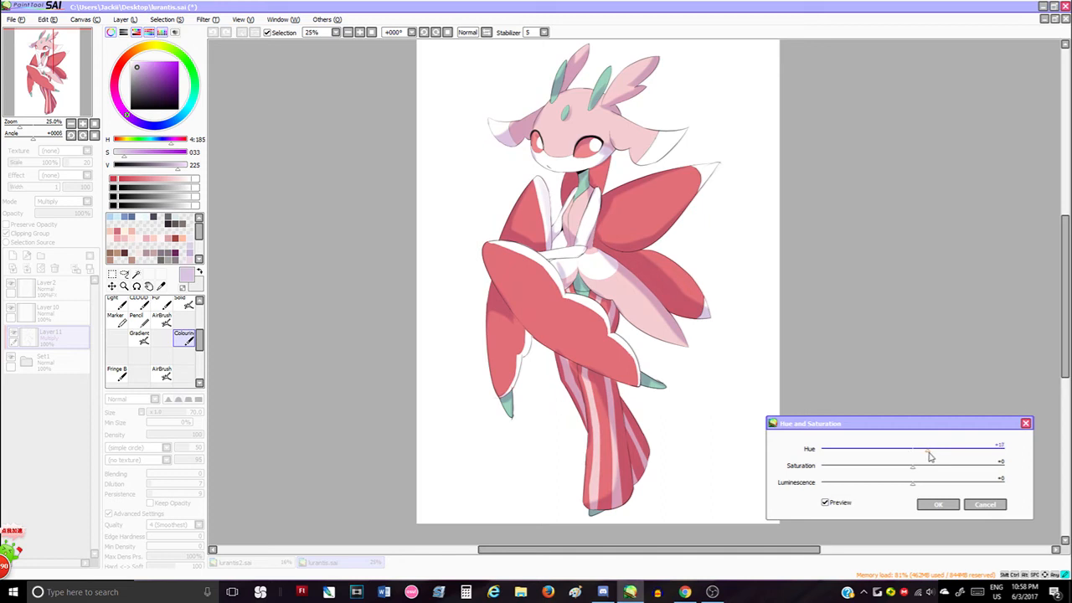
left_click_drag(929, 457, 936, 461)
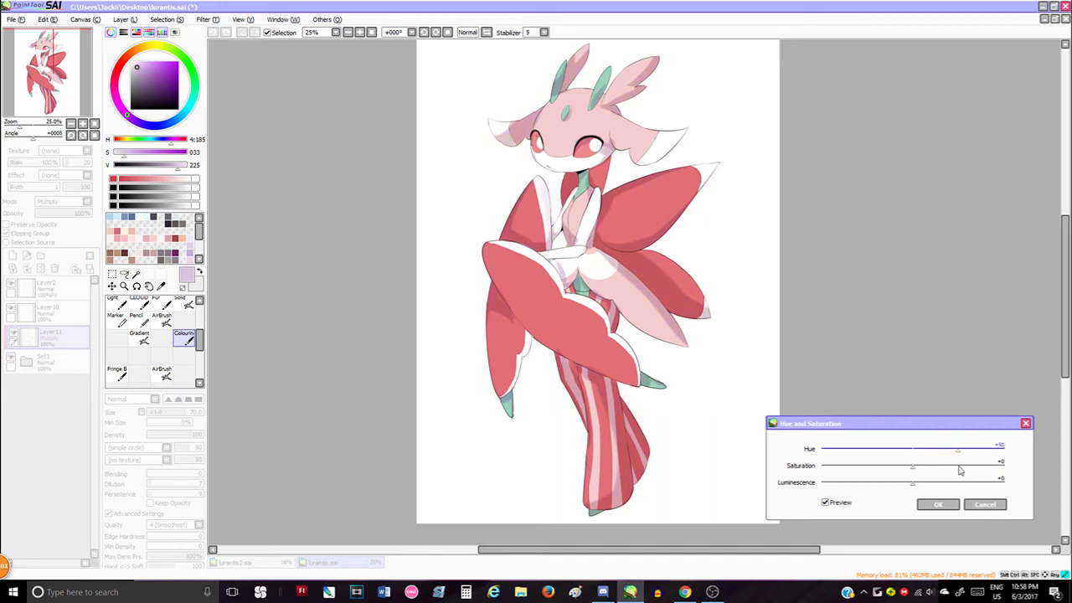
mouse_move(972, 473)
left_mouse_down()
mouse_move(1003, 473)
mouse_move(911, 464)
left_mouse_up()
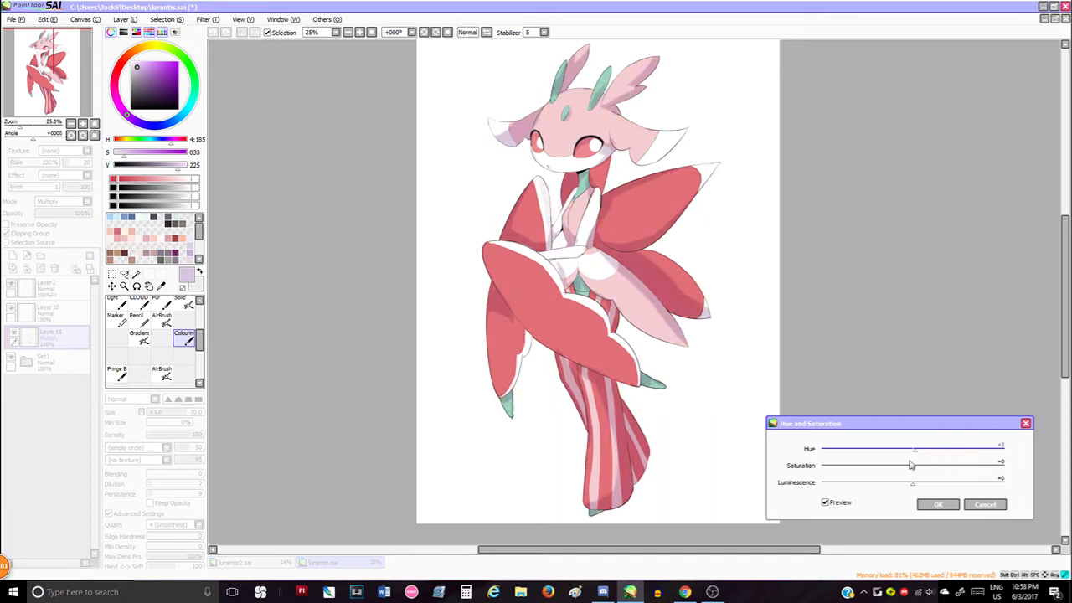
left_click(985, 504)
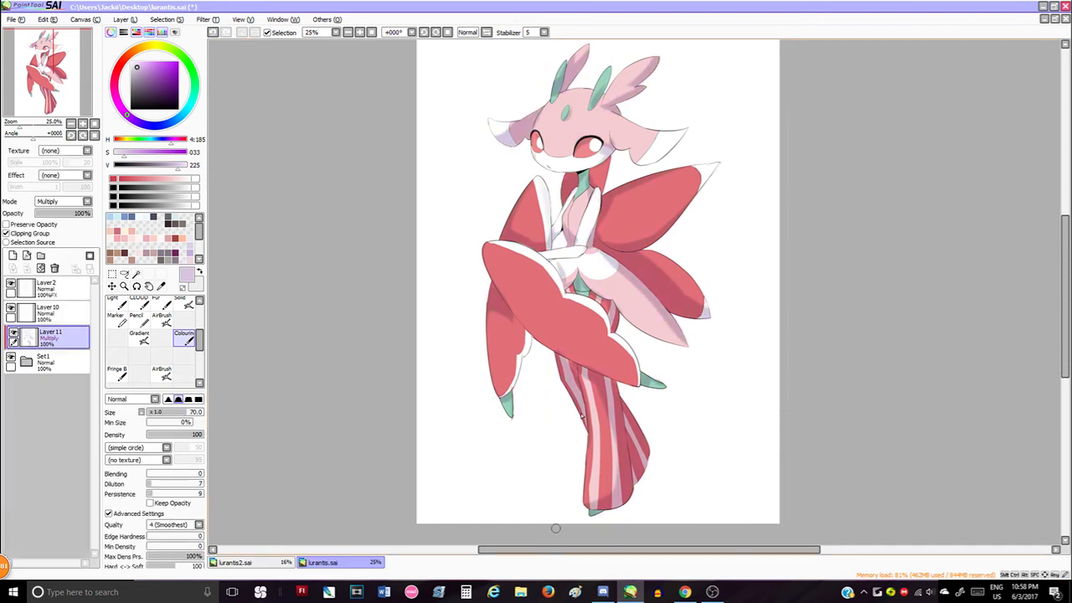
left_click(203, 18)
left_click(251, 34)
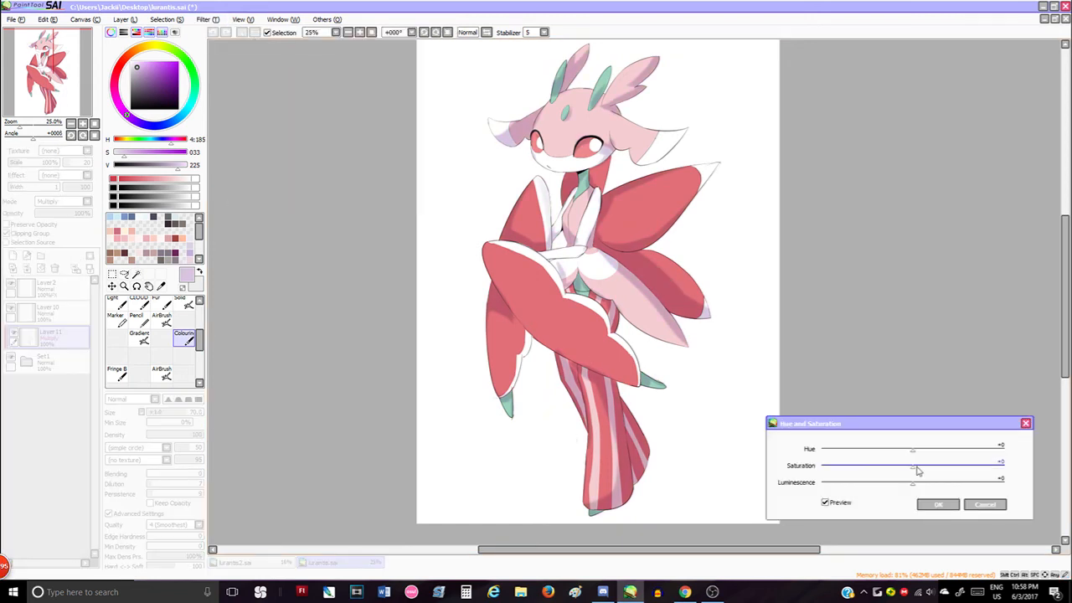
left_click(937, 505)
Inspect the overall shading across the whole figure
scroll(688, 166, "down", 1)
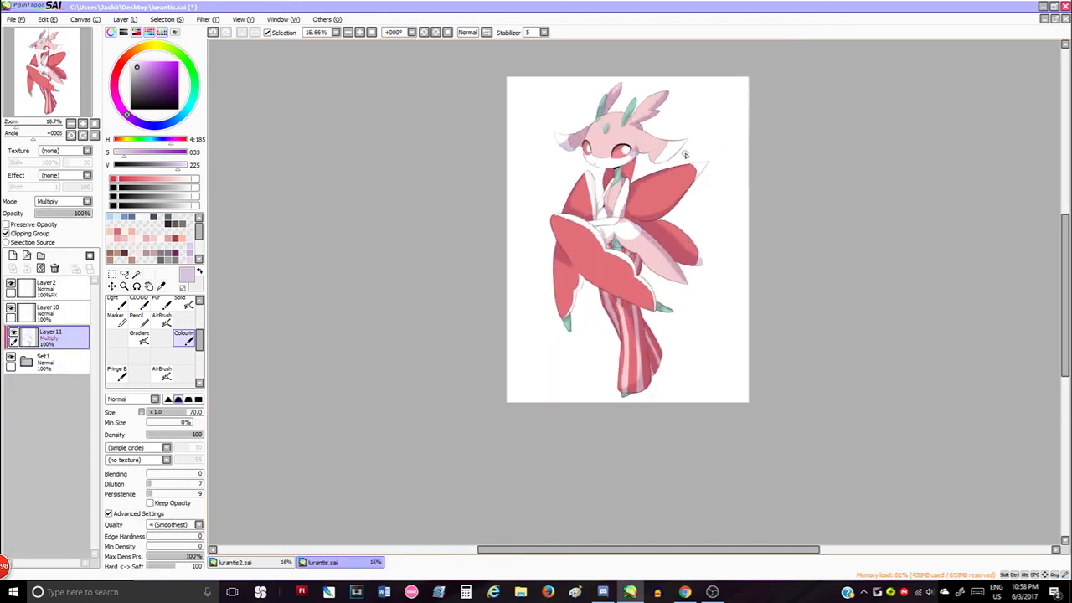
scroll(686, 167, "up", 1)
scroll(558, 169, "down", 1)
scroll(565, 168, "up", 1)
scroll(462, 224, "down", 1)
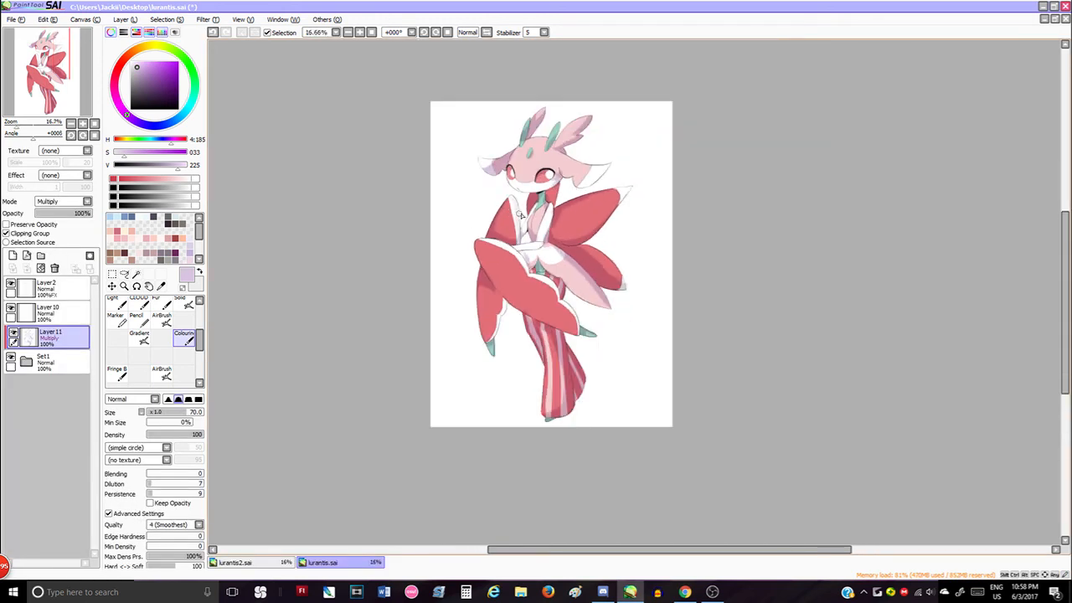
scroll(511, 215, "up", 1)
scroll(506, 209, "down", 1)
scroll(501, 210, "up", 1)
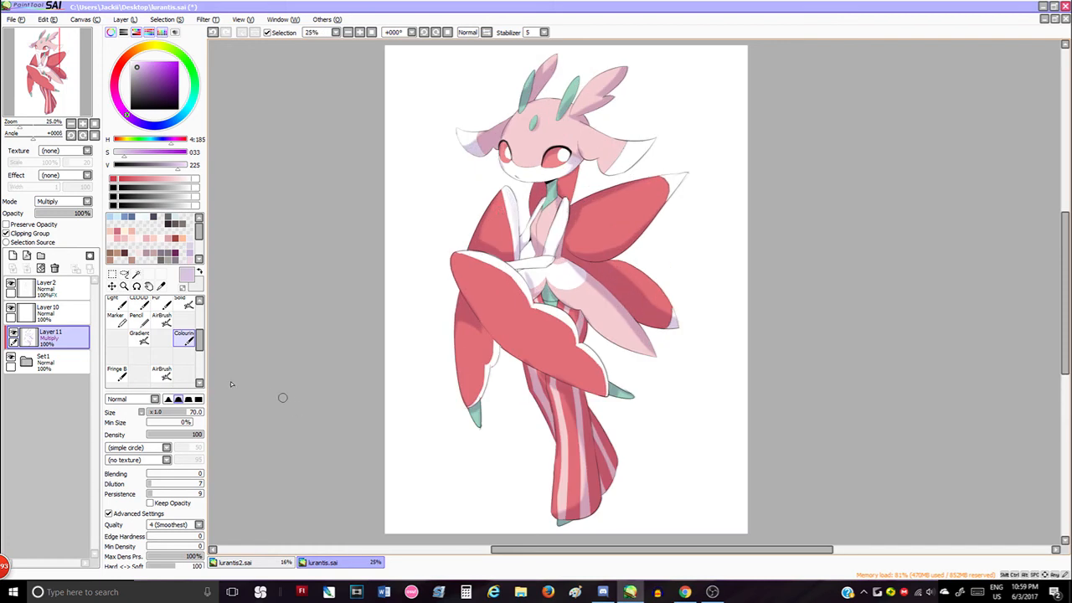
Add soft shadows to the front sleeve's white border with the Gradient brush at size 120, undoing the unwanted stroke
left_click(139, 337)
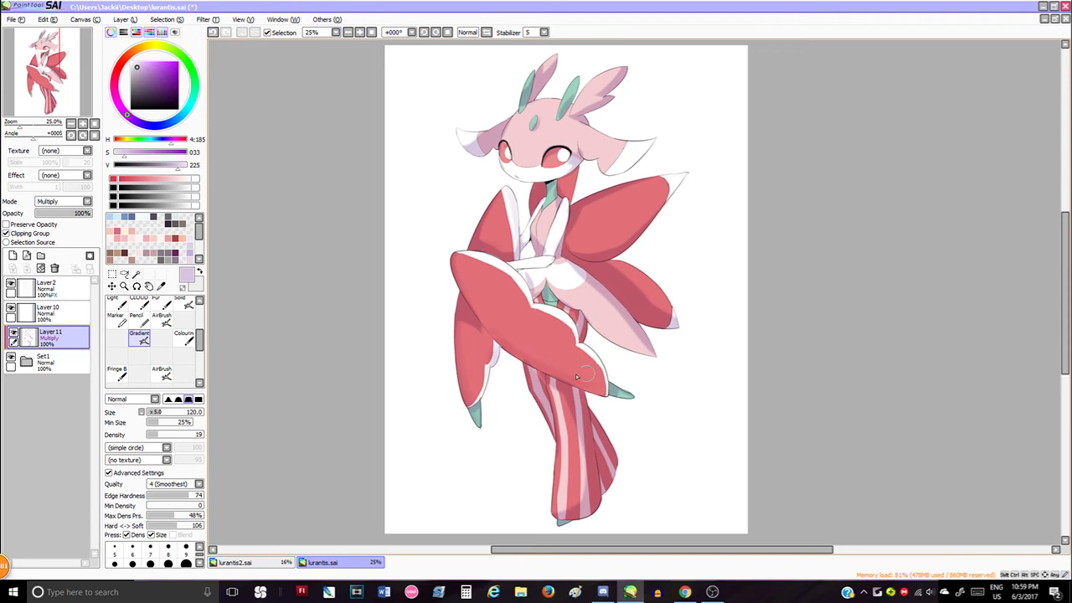
key("ctrl+z")
left_click_drag(591, 350, 614, 379)
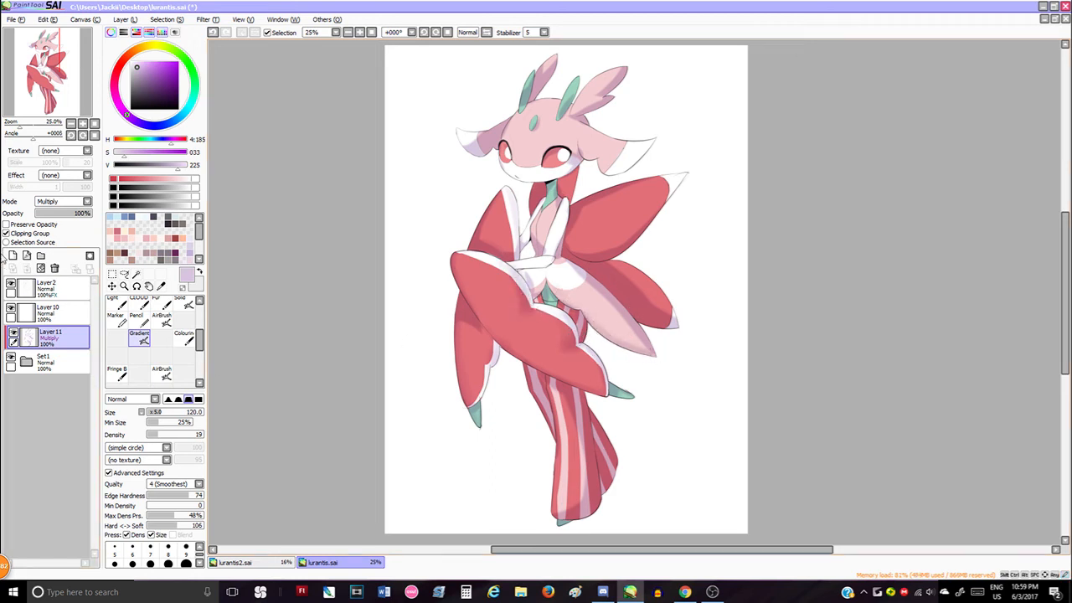
Clear all shading from Layer11 and choose the Colouring brush after checking the Pencil
left_click(41, 269)
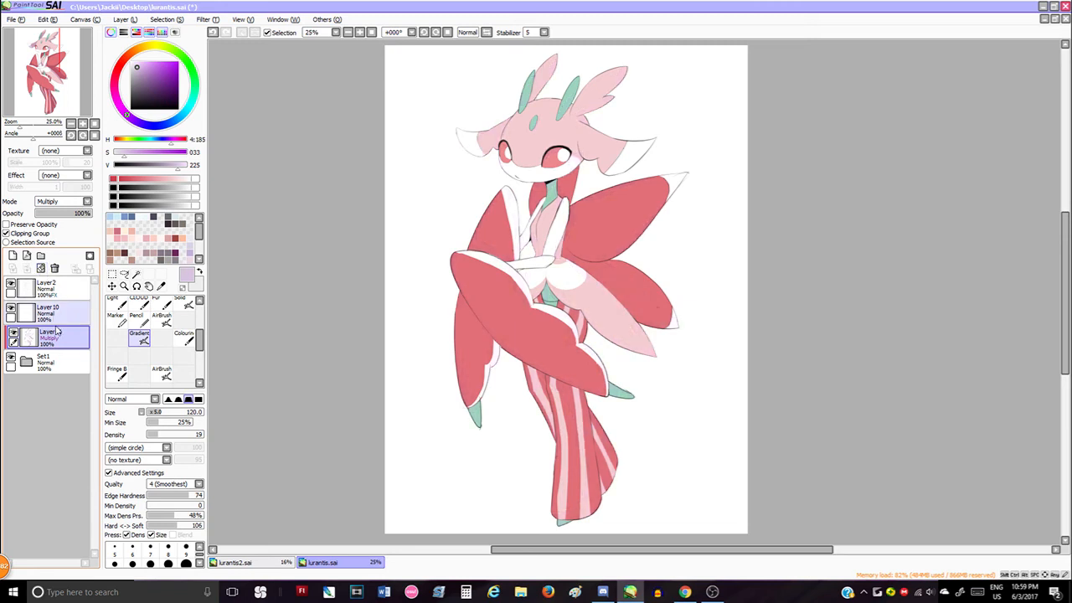
left_click(187, 340)
left_click(142, 321)
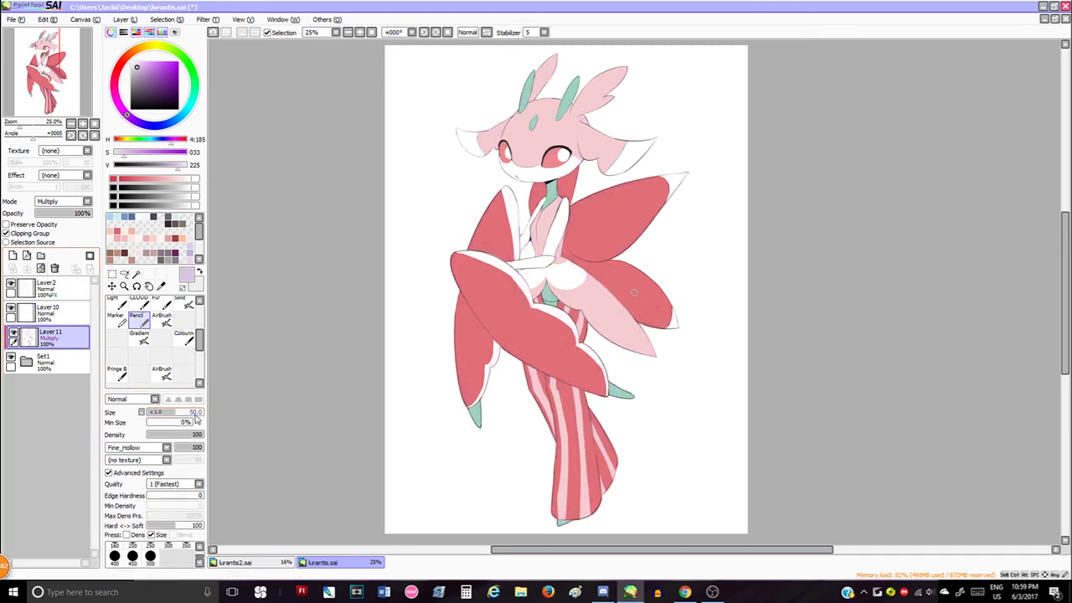
left_click(184, 335)
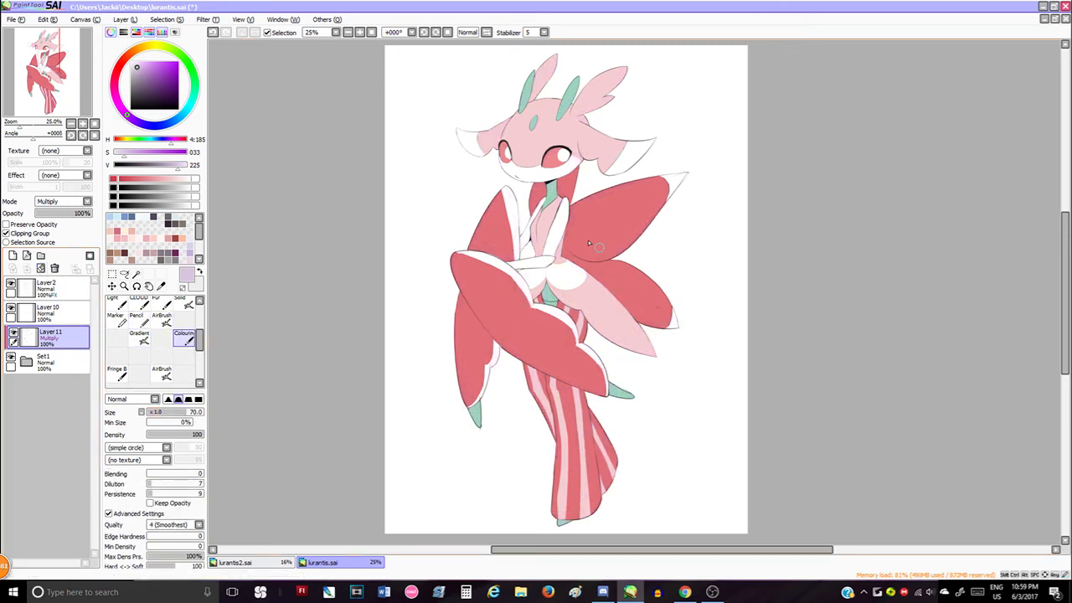
Try Colouring brush shadows across the upper red petal at up to size 160, and undo them
left_click_drag(588, 244, 647, 232)
key("bracketright")
scroll(594, 235, "up", 3)
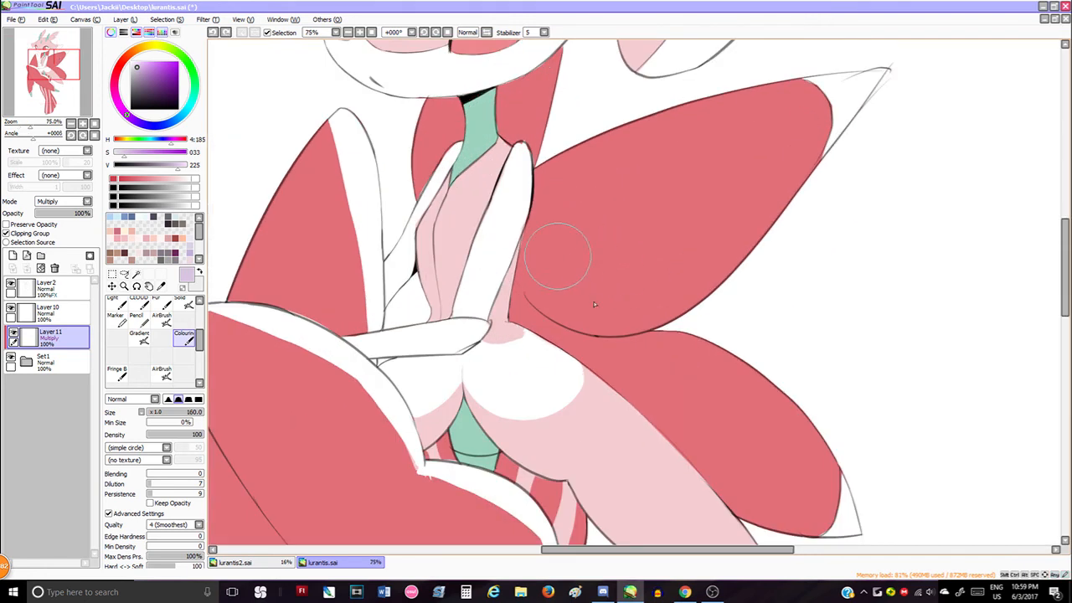
mouse_move(559, 257)
left_mouse_down()
mouse_move(684, 255)
mouse_move(643, 278)
mouse_move(613, 271)
mouse_move(714, 235)
left_mouse_up()
key("ctrl+z")
Switch to the Pencil and try a size 100 shadow along the lower edge of the upper red petal
left_click(135, 318)
mouse_move(515, 283)
left_mouse_down()
mouse_move(692, 302)
mouse_move(741, 269)
left_mouse_up()
scroll(693, 296, "up", 2)
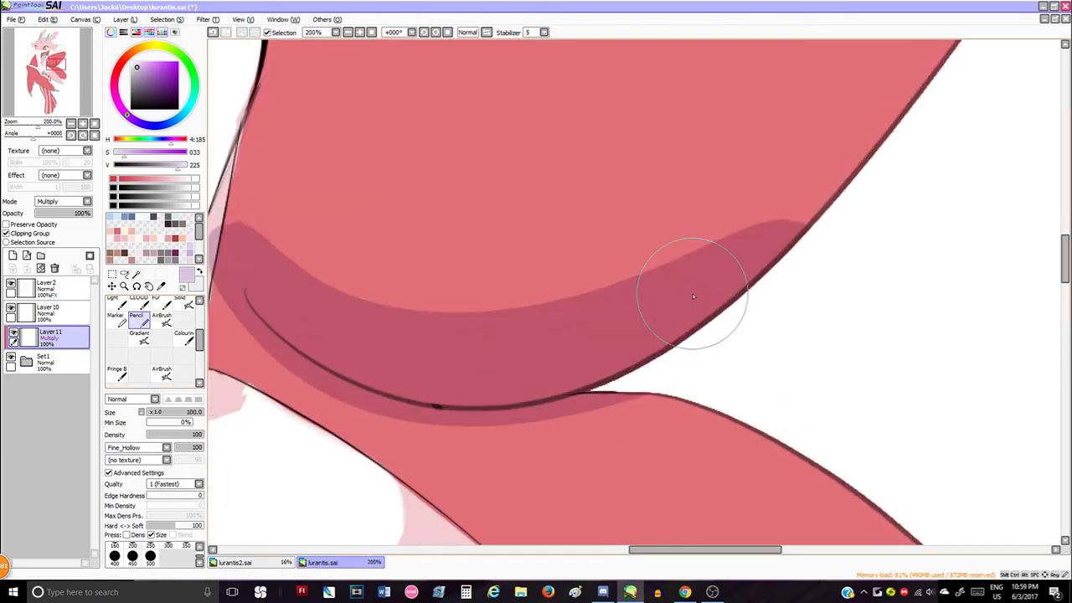
scroll(691, 287, "down", 5)
scroll(680, 276, "up", 3)
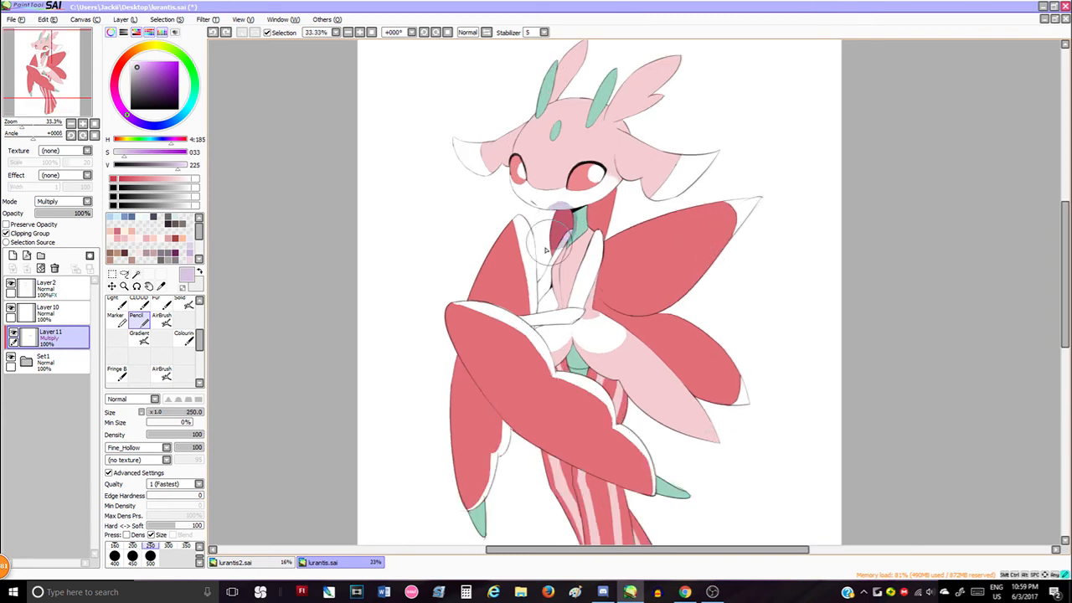
Adjust the Pencil size to 100 and shade the neck and red area beneath the head, undoing unwanted strokes
key("bracketright")
key("bracketright")
key("bracketleft")
key("bracketleft")
key("bracketleft")
left_click_drag(559, 207, 547, 254)
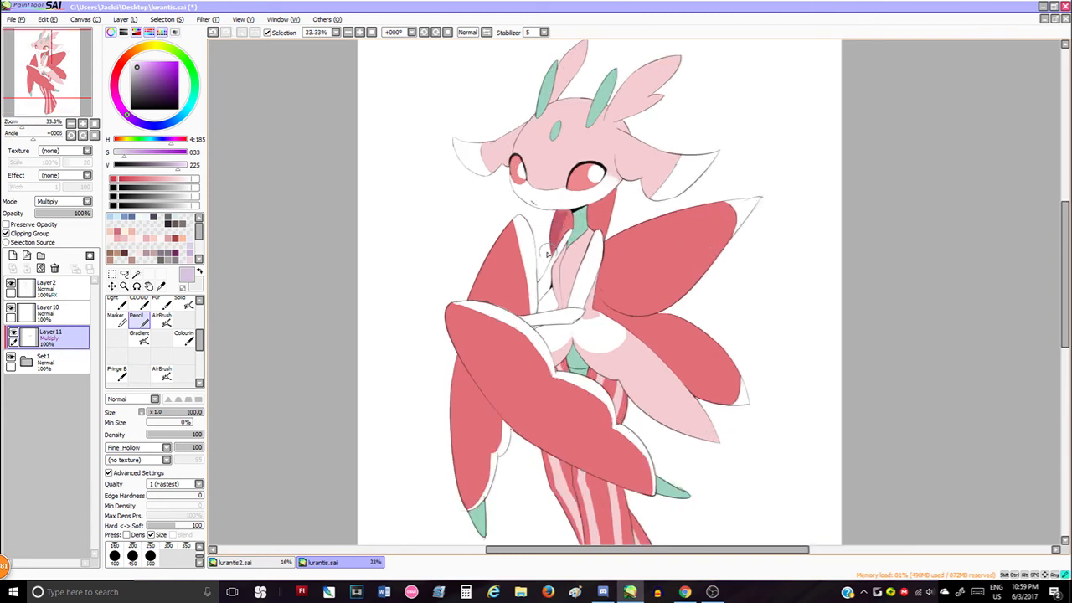
key("ctrl+z")
left_click_drag(560, 216, 625, 206)
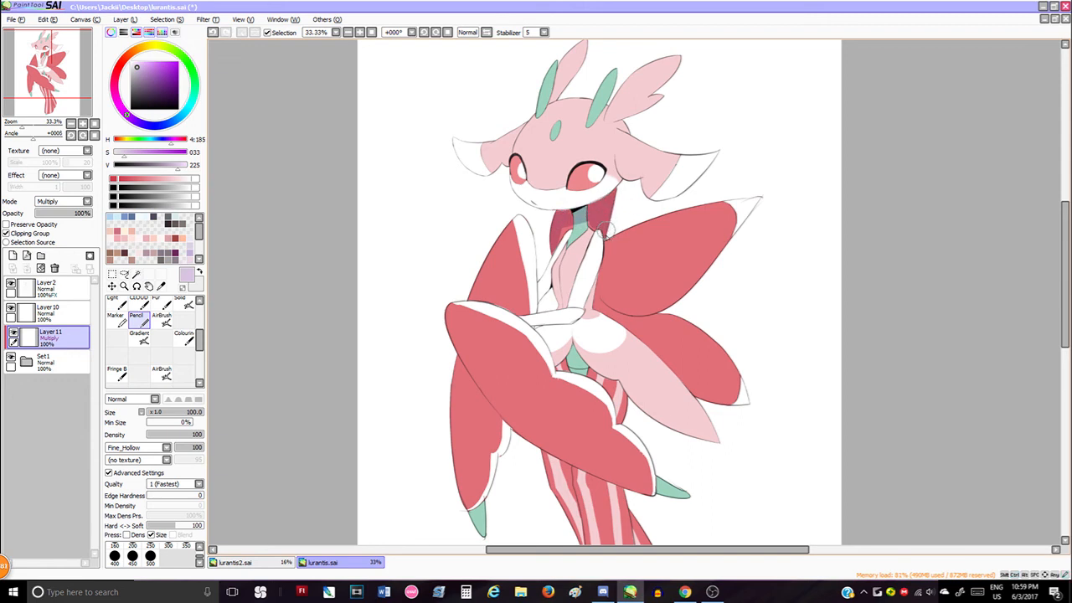
key("ctrl+z")
Shade the outer arm's back edge and the upper edge of the long pink petal, undoing unwanted strokes
mouse_move(560, 238)
left_mouse_down()
mouse_move(607, 259)
mouse_move(595, 265)
mouse_move(609, 240)
mouse_move(594, 298)
left_mouse_up()
key("ctrl+z")
key("ctrl+z")
mouse_move(605, 241)
left_mouse_down()
mouse_move(587, 314)
mouse_move(645, 346)
mouse_move(673, 382)
left_mouse_up()
key("ctrl+z")
key("ctrl+z")
left_click_drag(591, 314, 695, 407)
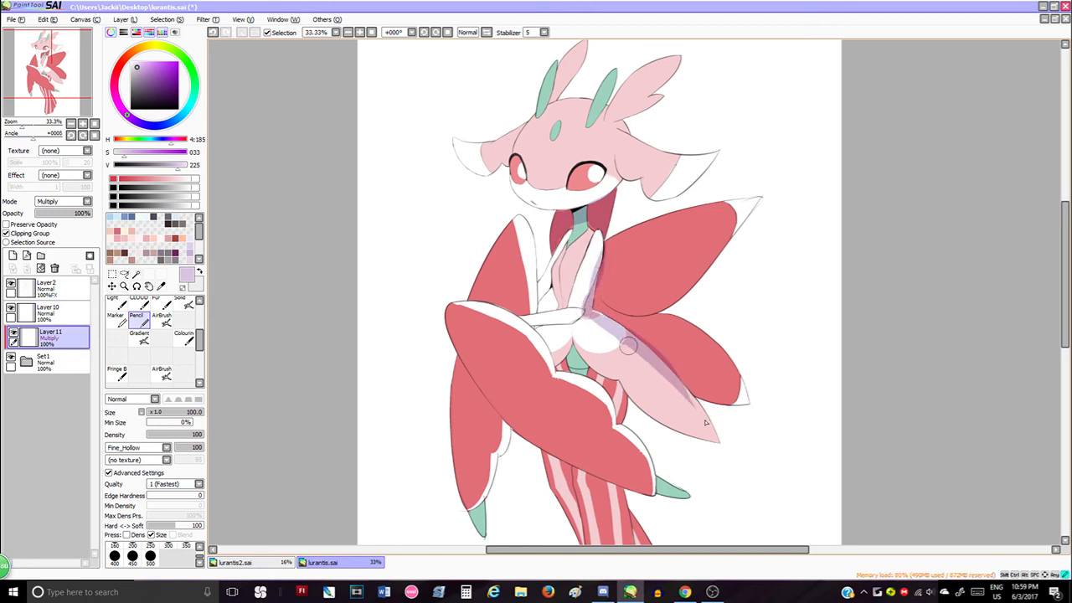
left_click_drag(621, 341, 725, 445)
key("ctrl+z")
Shade the lower edge of the lower red petal out to its white tip, undoing unwanted strokes
mouse_move(677, 372)
left_mouse_down()
mouse_move(752, 422)
mouse_move(714, 389)
mouse_move(750, 407)
left_mouse_up()
key("ctrl+z")
left_click_drag(633, 328, 747, 405)
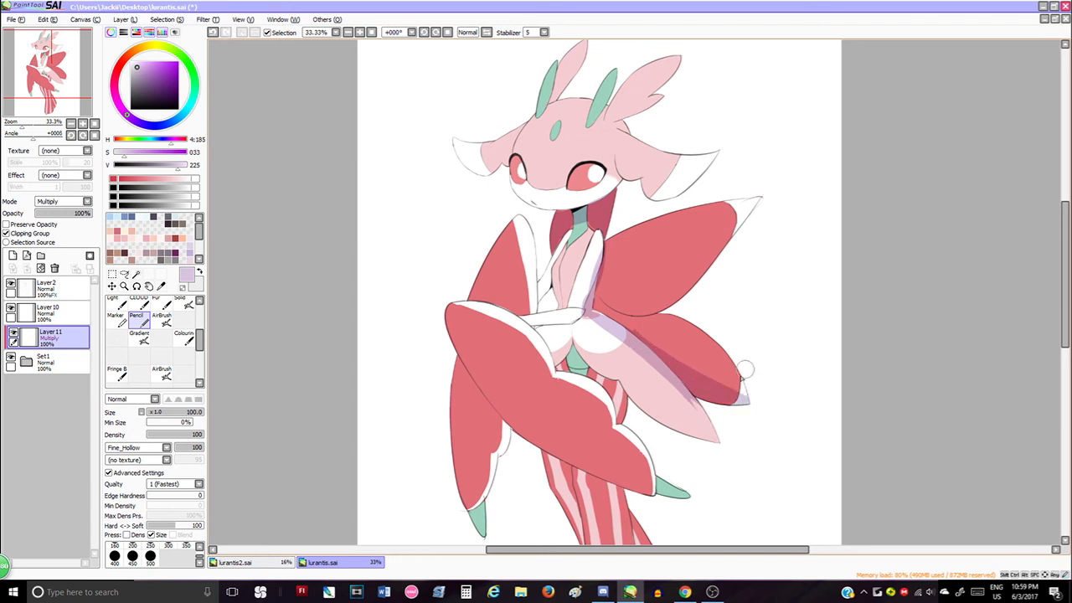
key("ctrl+z")
left_click_drag(680, 373, 750, 407)
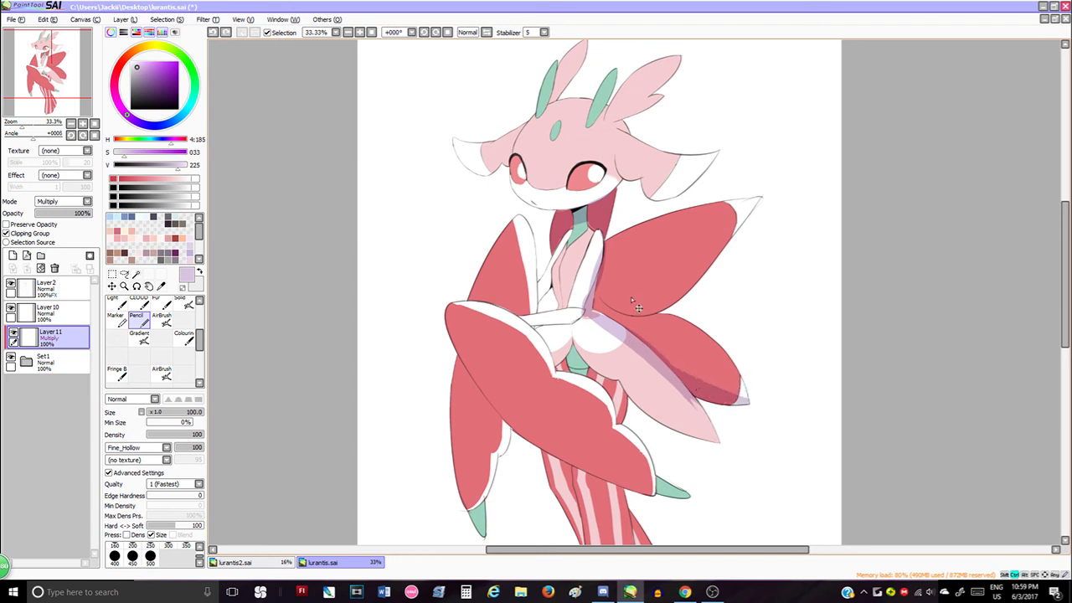
Increase the Pencil size to 250 and shade the upper red petal's lower edge and white tip, undoing unwanted strokes
key("bracketright")
key("bracketright")
left_click_drag(599, 290, 667, 318)
key("ctrl+z")
key("ctrl+z")
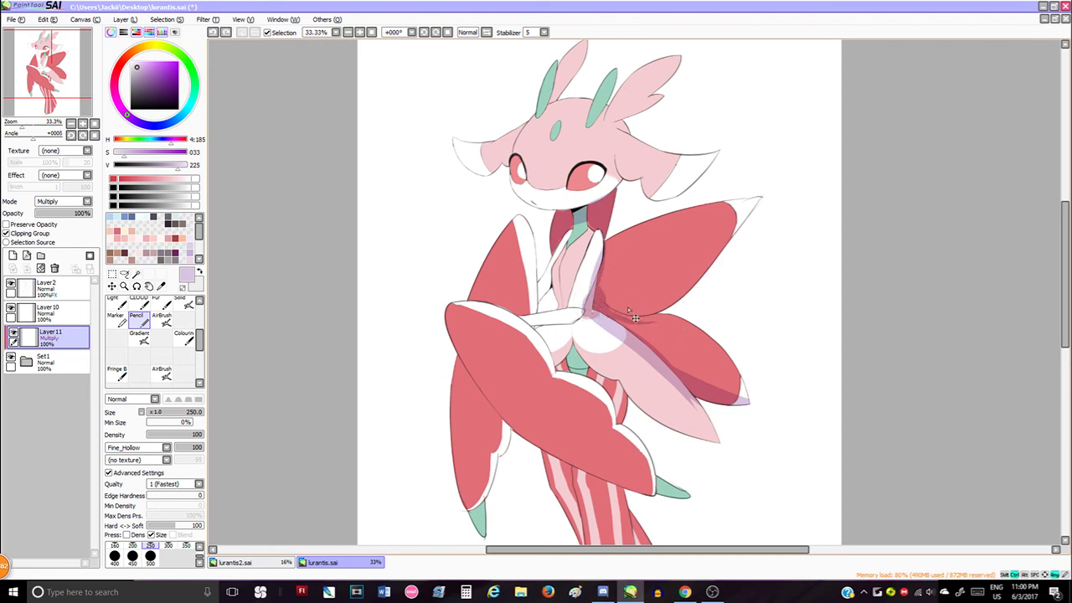
mouse_move(605, 302)
left_mouse_down()
mouse_move(670, 307)
mouse_move(722, 253)
left_mouse_up()
left_click_drag(762, 199, 710, 266)
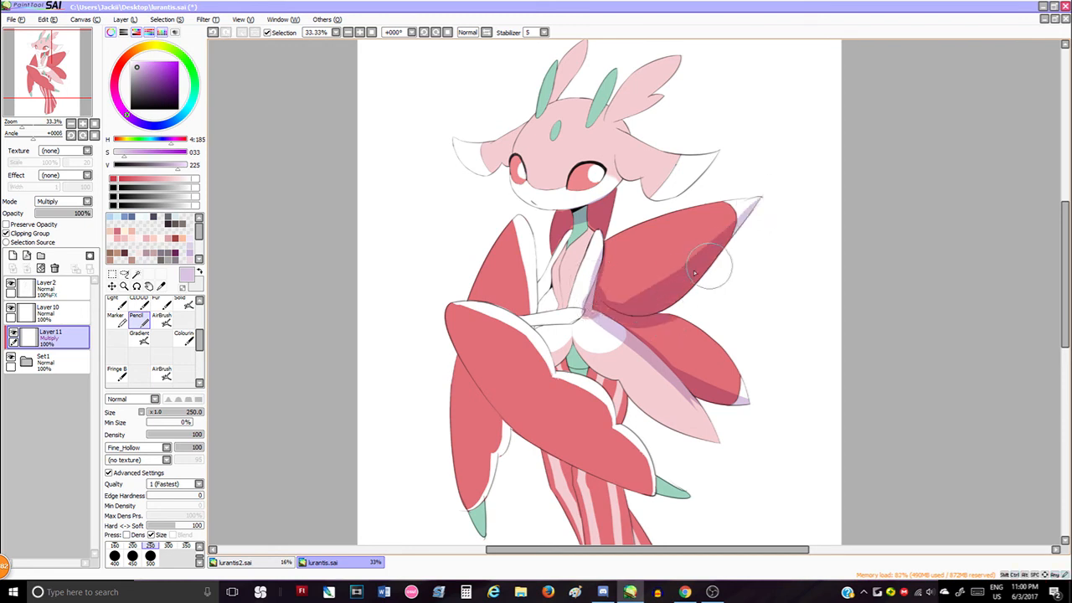
Shade the cheek behind the larger eye and the upper part of that eye, undoing unwanted strokes
left_click_drag(617, 177, 613, 194)
key("ctrl+z")
key("ctrl+z")
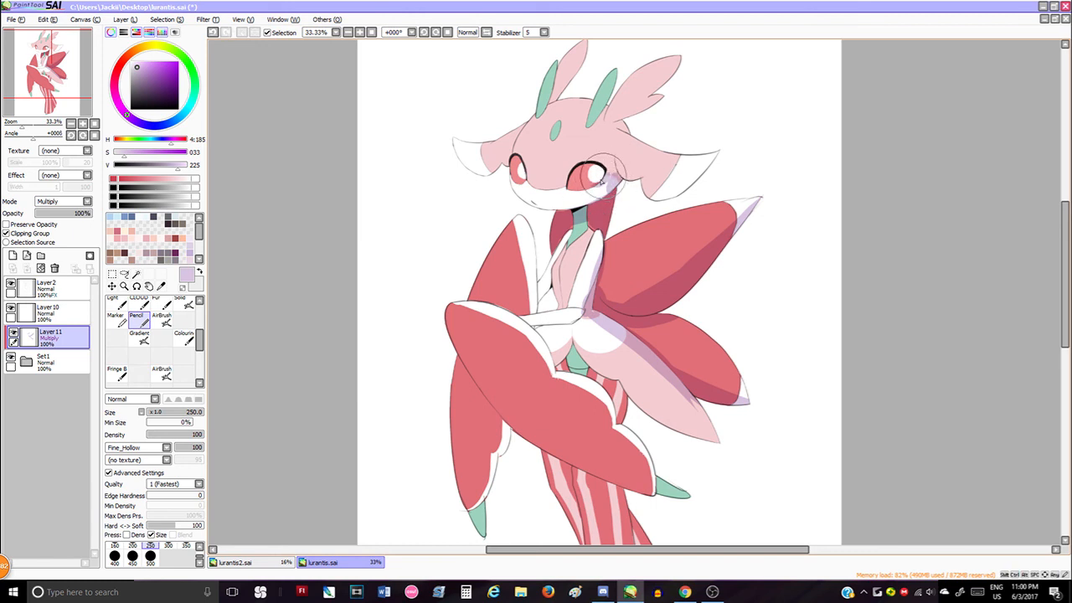
key("ctrl+z")
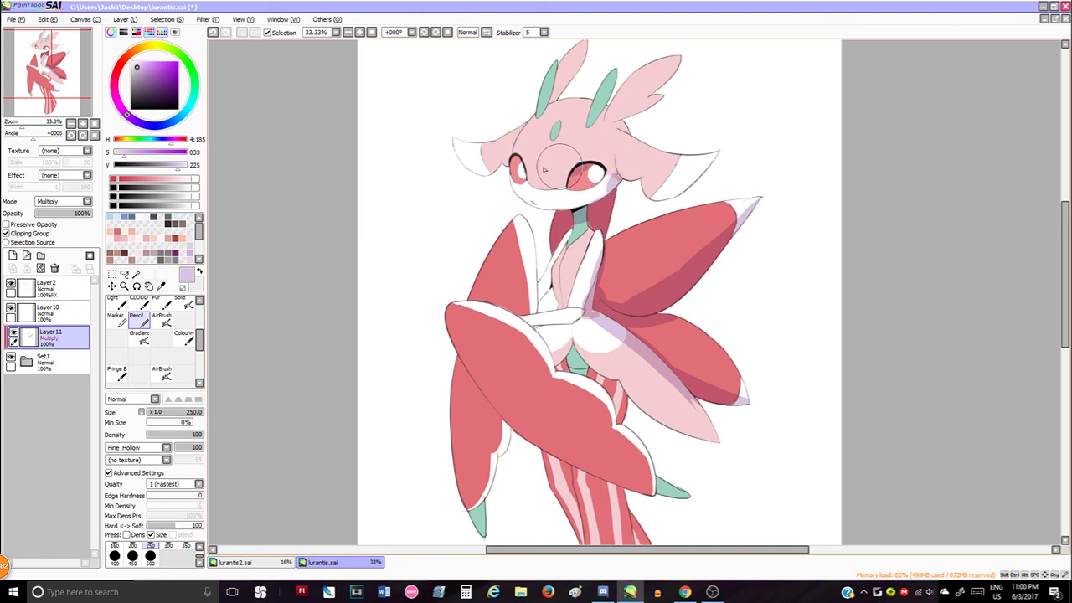
Shade the bases of the pink antennae and the sides of the green ones, undoing the unwanted stroke
mouse_move(613, 80)
left_mouse_down()
mouse_move(634, 112)
mouse_move(655, 113)
mouse_move(677, 89)
left_mouse_up()
key("ctrl+z")
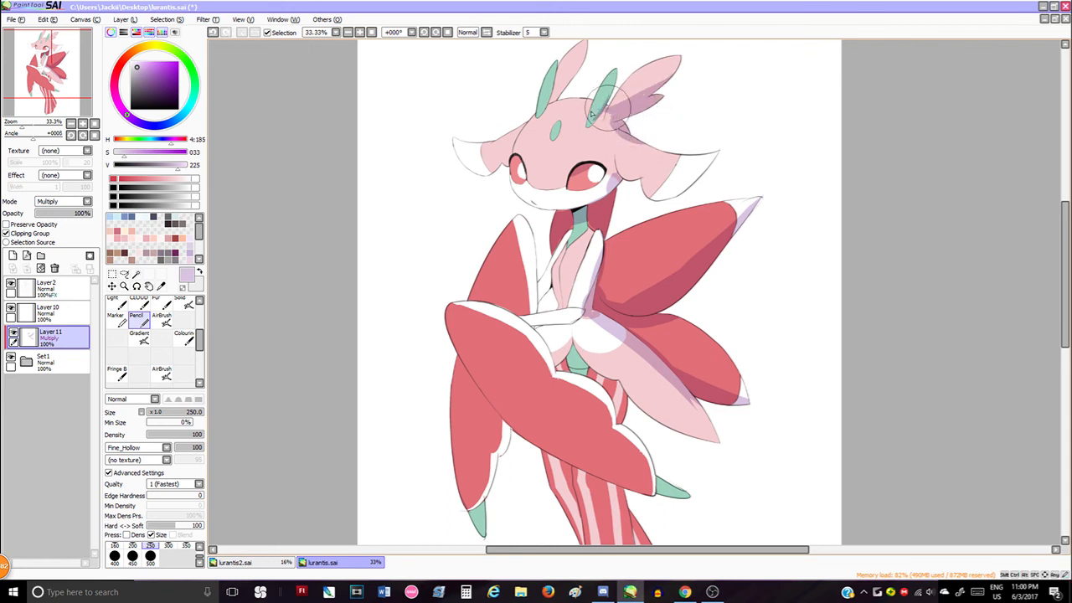
left_click_drag(564, 94, 541, 90)
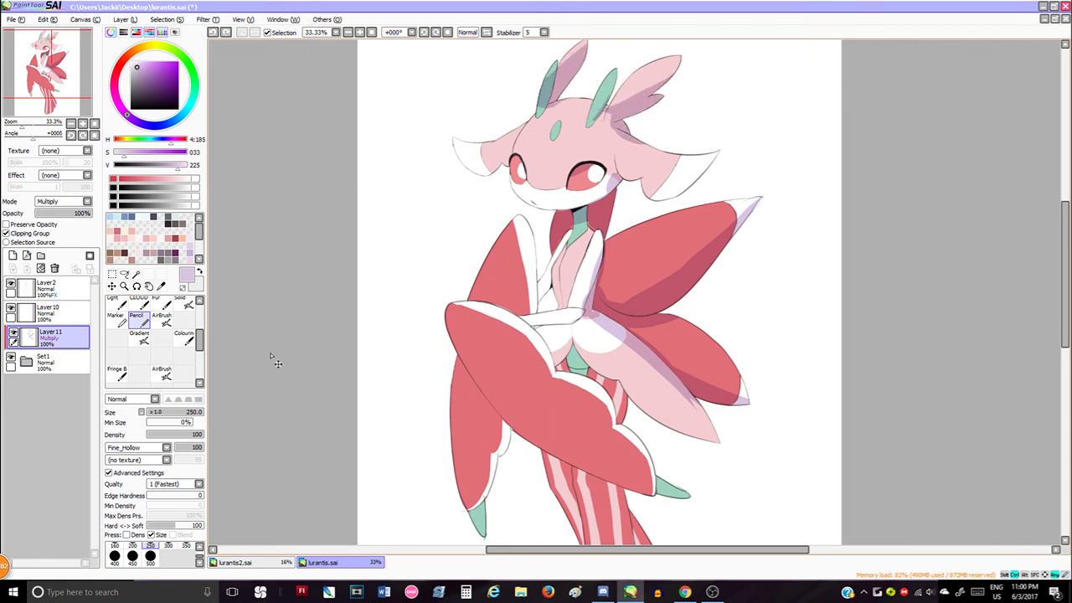
Erase the stray shading along the chin and just below it with the Eraser, undoing the unwanted stroke
scroll(143, 322, "down", 3)
left_click(141, 322)
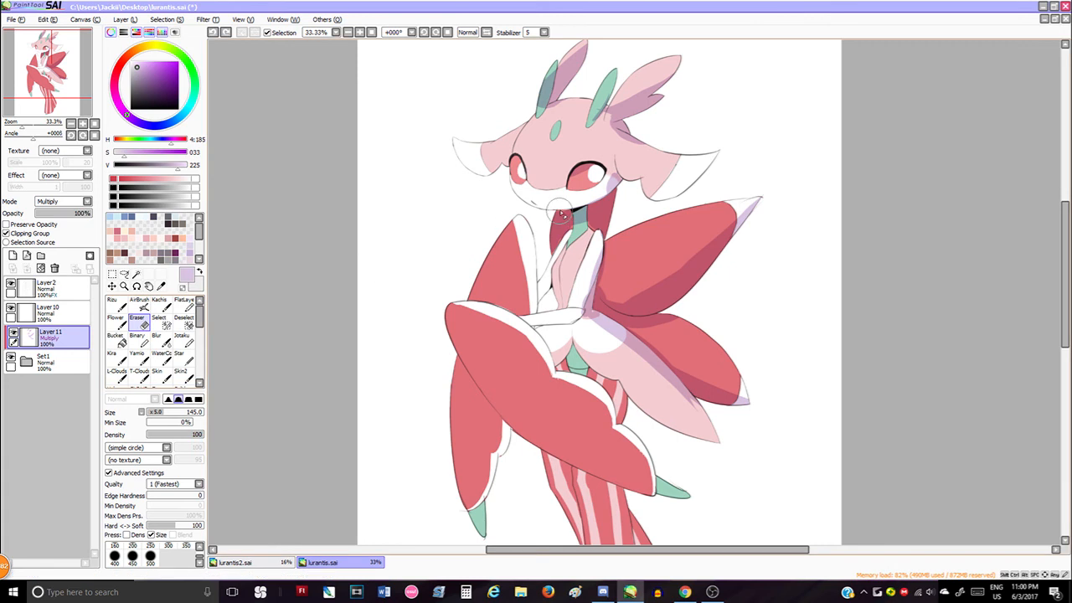
key("ctrl+z")
left_click_drag(556, 211, 558, 236)
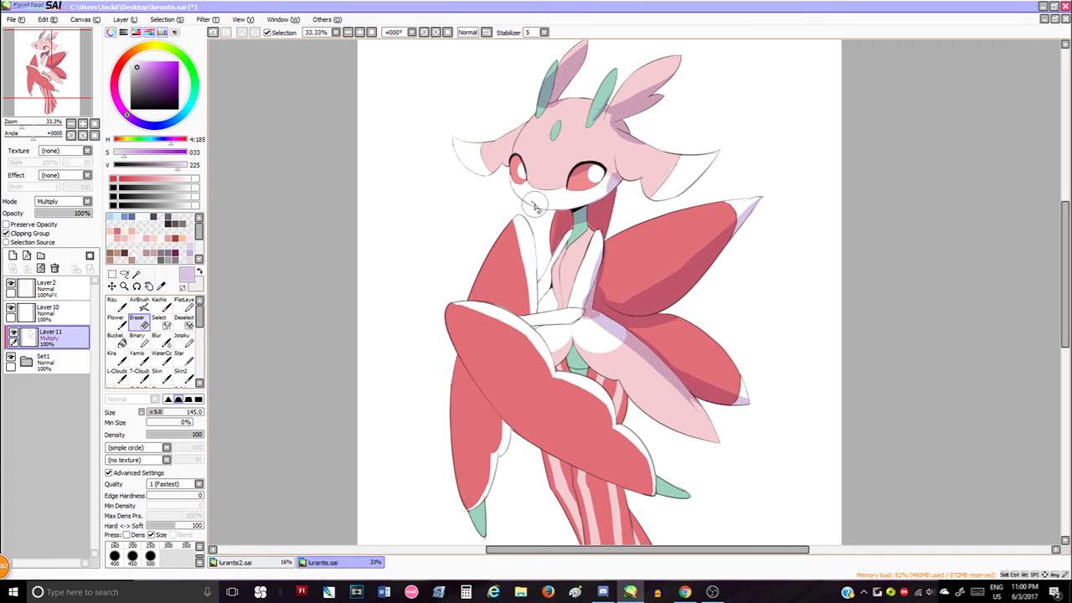
scroll(552, 220, "up", 3)
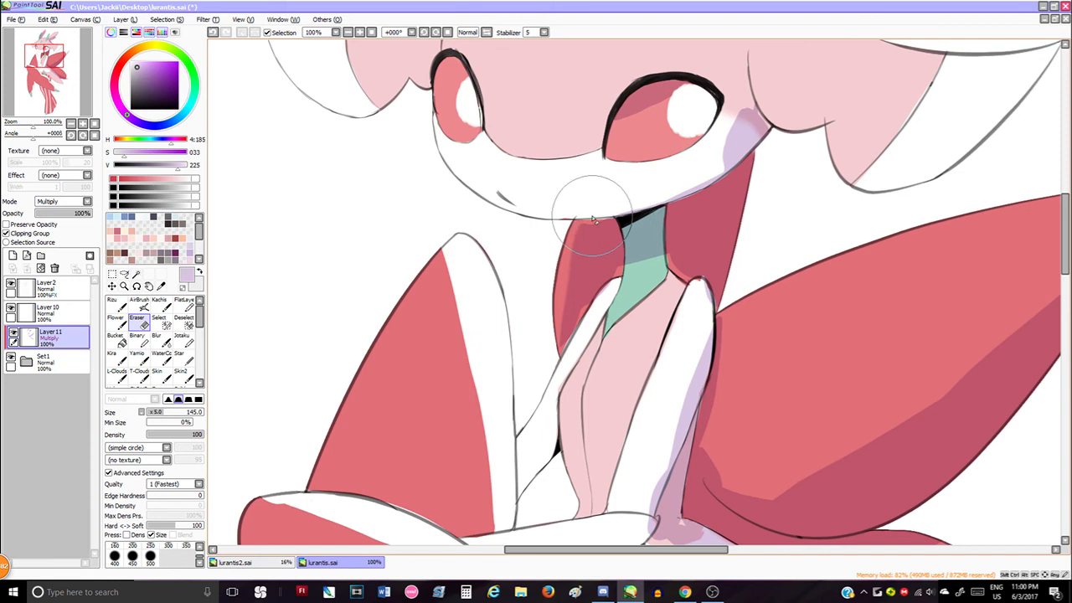
scroll(592, 219, "down", 5)
scroll(614, 211, "up", 1)
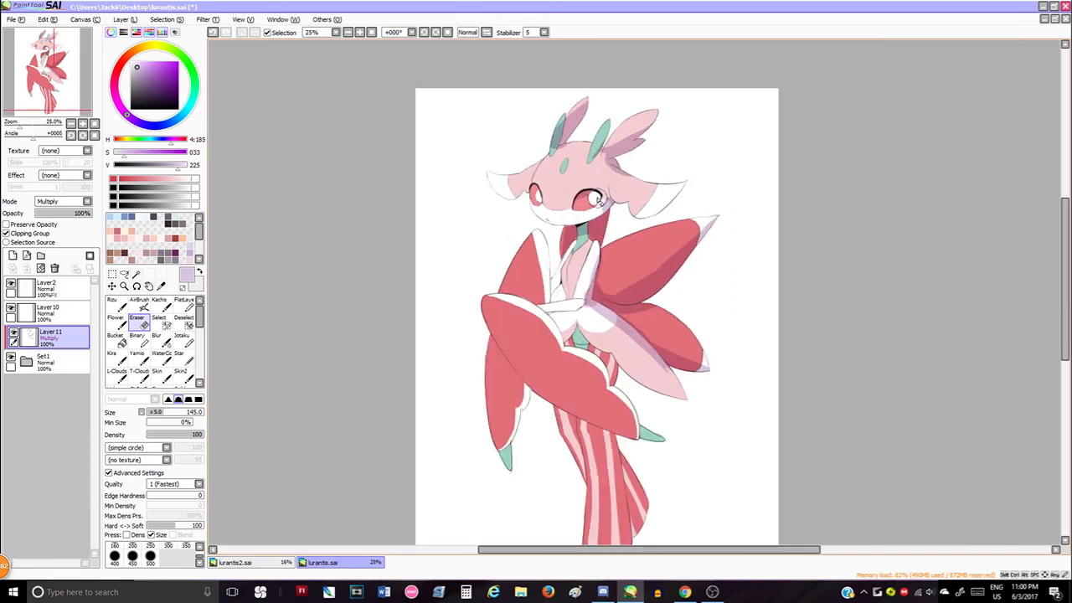
scroll(600, 201, "down", 1)
scroll(605, 171, "up", 1)
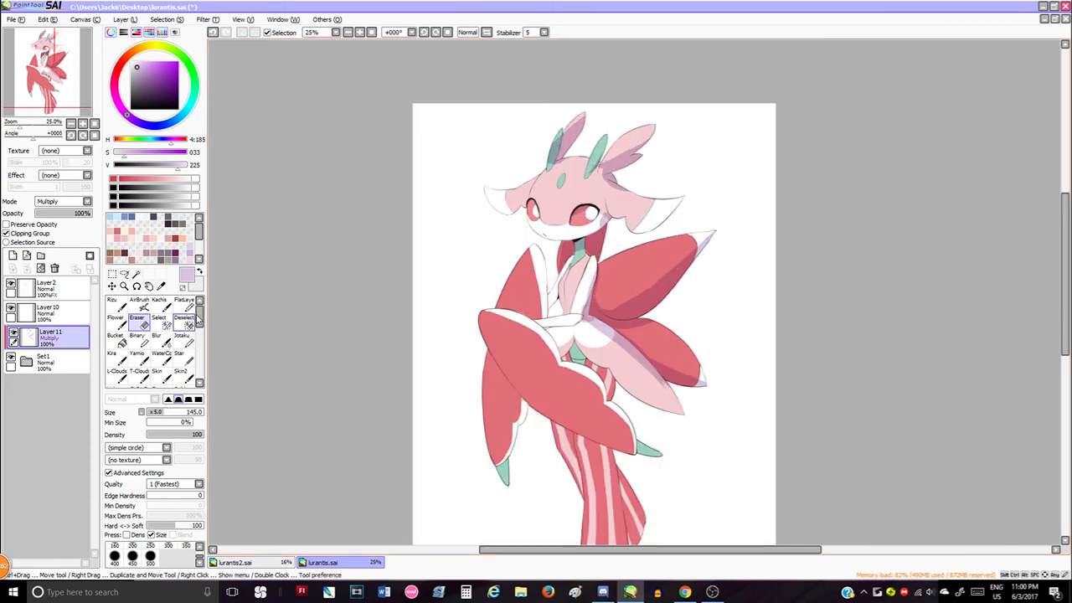
Shade the lower part and white tip of the head flap beside the smaller eye with the Pencil, undoing unwanted strokes
key("n")
mouse_move(519, 221)
left_mouse_down()
mouse_move(534, 178)
mouse_move(524, 216)
mouse_move(545, 174)
mouse_move(524, 193)
mouse_move(525, 214)
mouse_move(539, 180)
mouse_move(531, 201)
mouse_move(537, 179)
mouse_move(527, 199)
mouse_move(516, 202)
mouse_move(523, 177)
mouse_move(487, 192)
left_mouse_up()
key("ctrl+z")
key("ctrl+z")
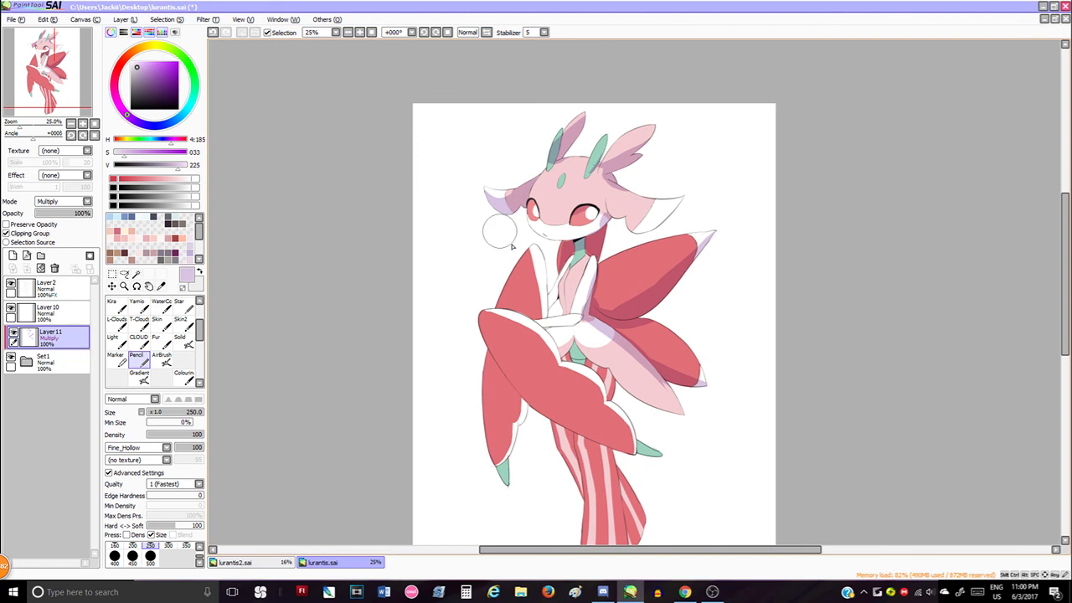
key("ctrl+z")
Retry the cheek shading behind the larger eye, undoing unwanted strokes, and sample the pale purple shading colour
mouse_move(606, 221)
left_mouse_down()
mouse_move(610, 194)
mouse_move(618, 226)
mouse_move(607, 185)
mouse_move(605, 221)
mouse_move(618, 189)
mouse_move(615, 221)
mouse_move(602, 199)
mouse_move(555, 285)
mouse_move(587, 232)
left_mouse_up()
key("ctrl+z")
key("ctrl+z")
key("ctrl+z")
key("ctrl+z")
key("ctrl+z")
key("ctrl+z")
left_click(161, 286)
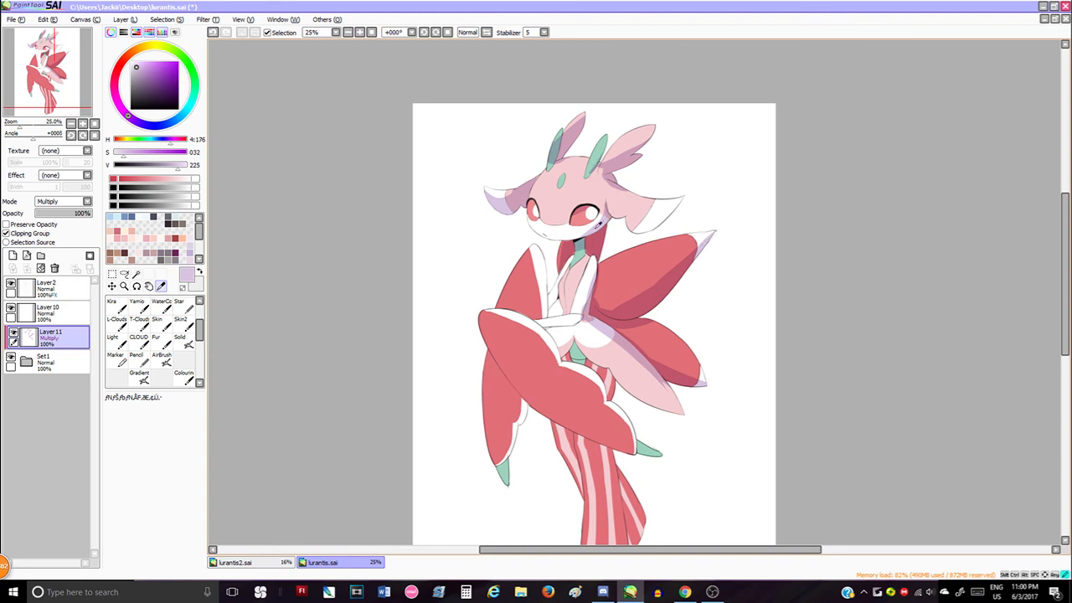
Replace the Multiply shading layer with a new Normal layer and reduce the Pencil size to 80
left_click(54, 268)
left_click(13, 256)
left_click(141, 362)
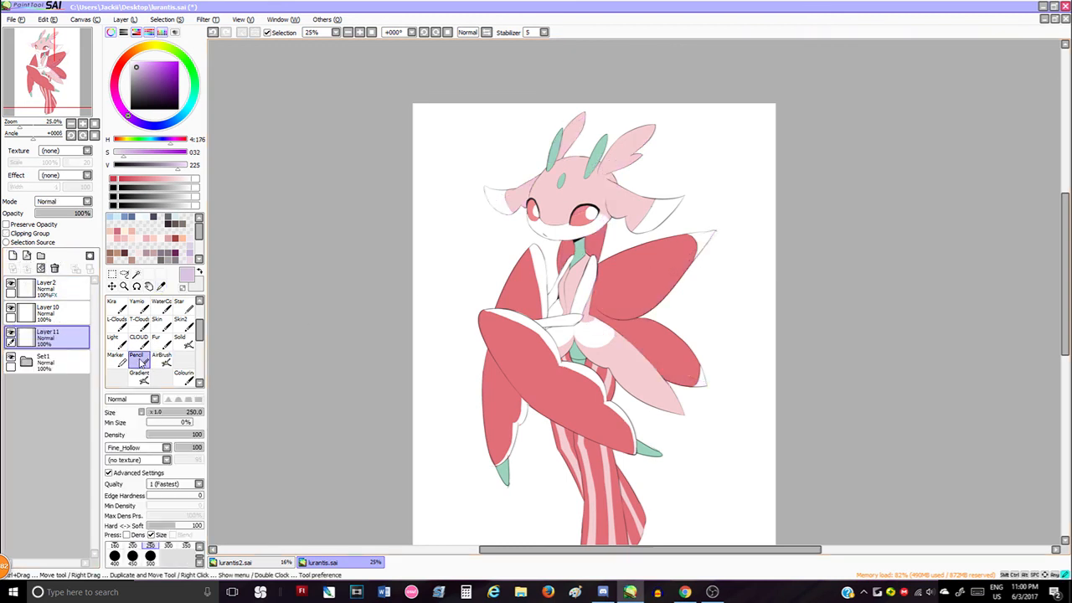
key("bracketleft")
key("bracketleft")
key("bracketleft")
key("bracketleft")
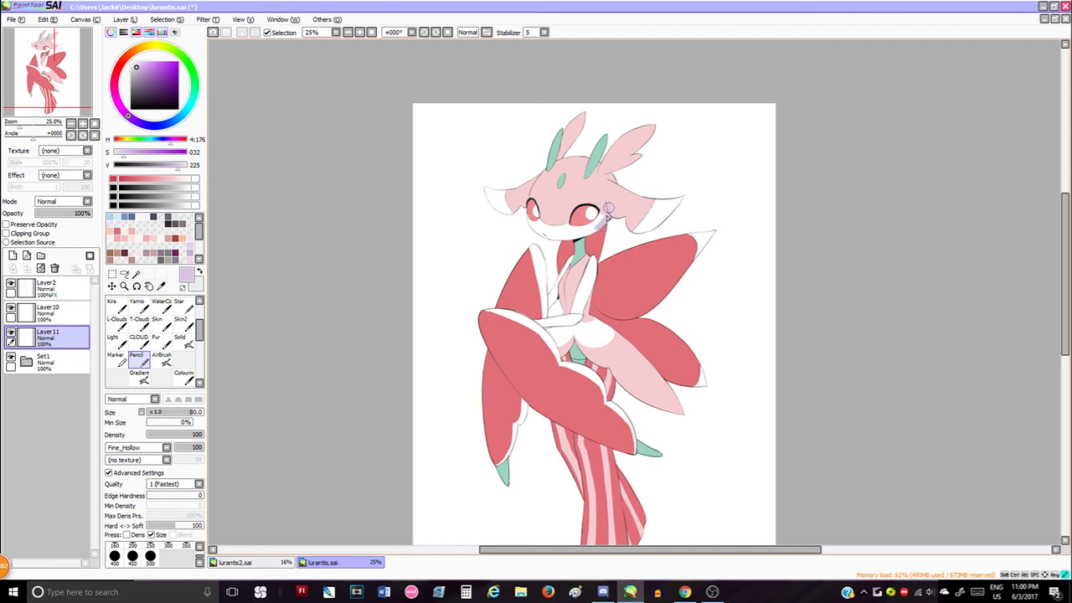
Try shading the cheek behind the larger eye on the new Normal layer, and undo back to the earlier shading layer
key("ctrl+z")
scroll(586, 193, "up", 2)
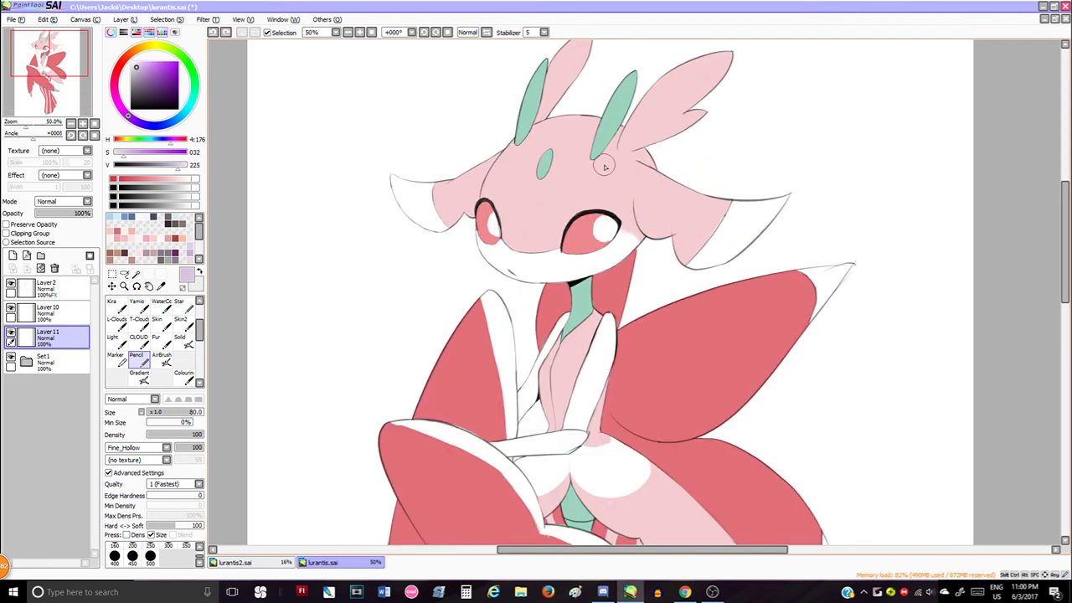
mouse_move(630, 240)
left_mouse_down()
mouse_move(607, 264)
mouse_move(615, 253)
mouse_move(574, 273)
mouse_move(636, 239)
mouse_move(589, 286)
mouse_move(618, 261)
left_mouse_up()
key("ctrl+z")
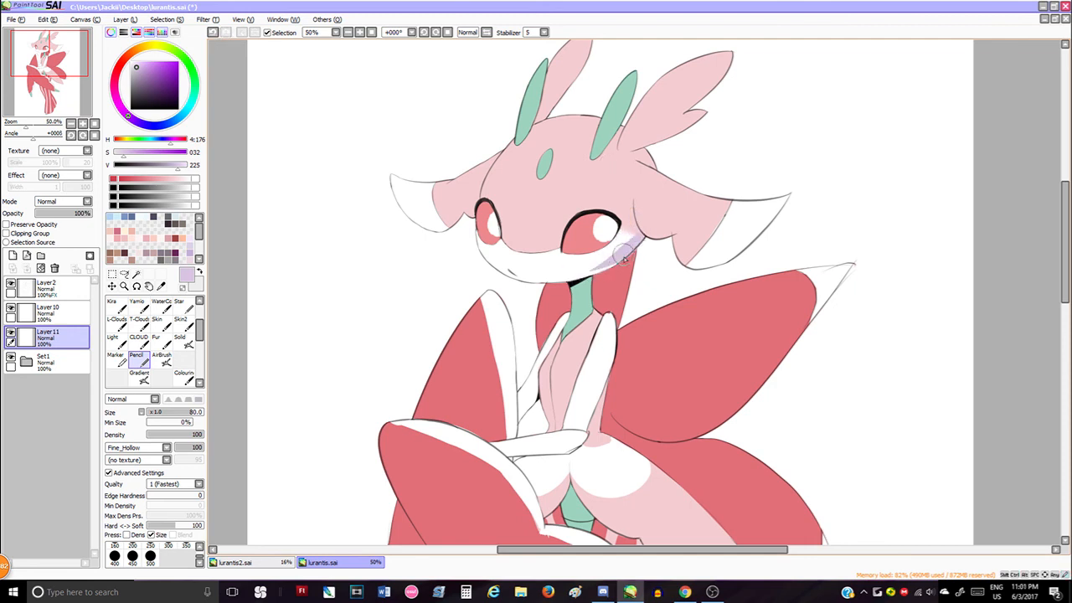
key("ctrl+z")
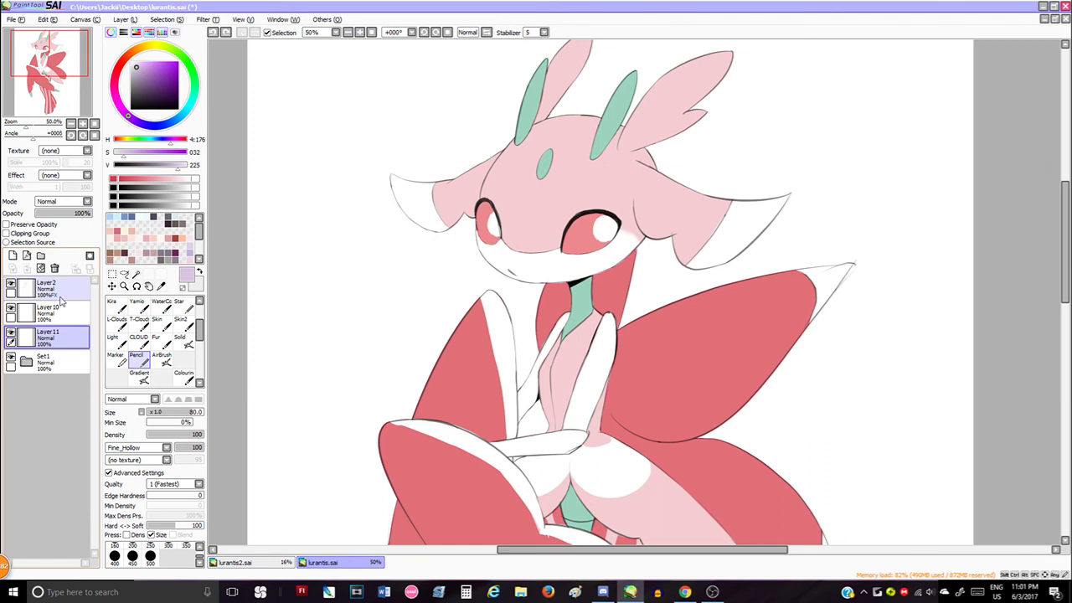
key("ctrl+z")
key("ctrl+z")
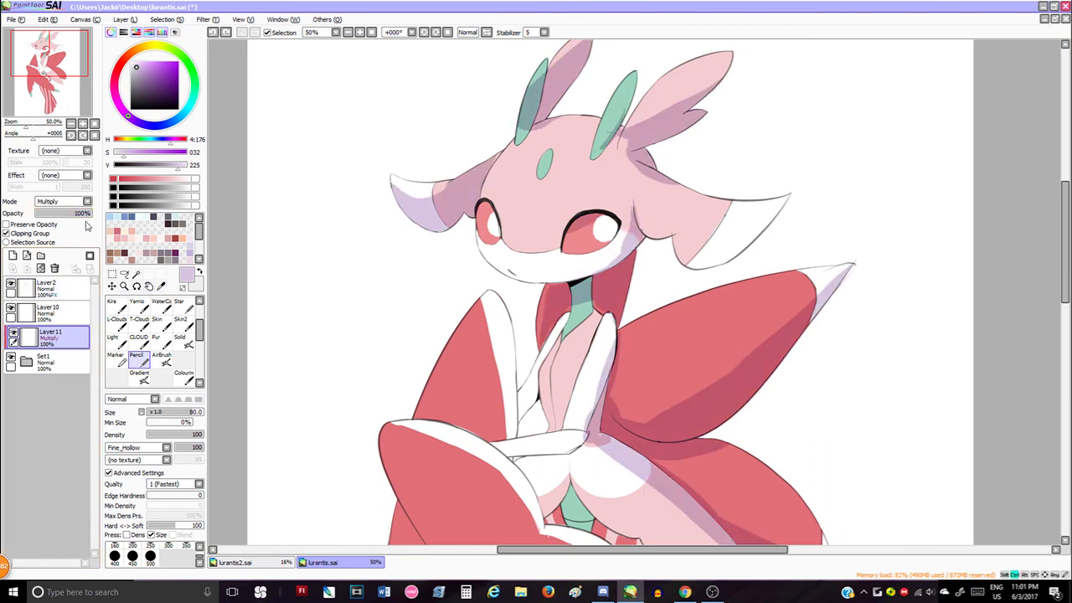
Switch the shading layer's blend mode to Normal and sample its pale purple shading colour
left_click(60, 201)
left_click(59, 209)
key("alt")
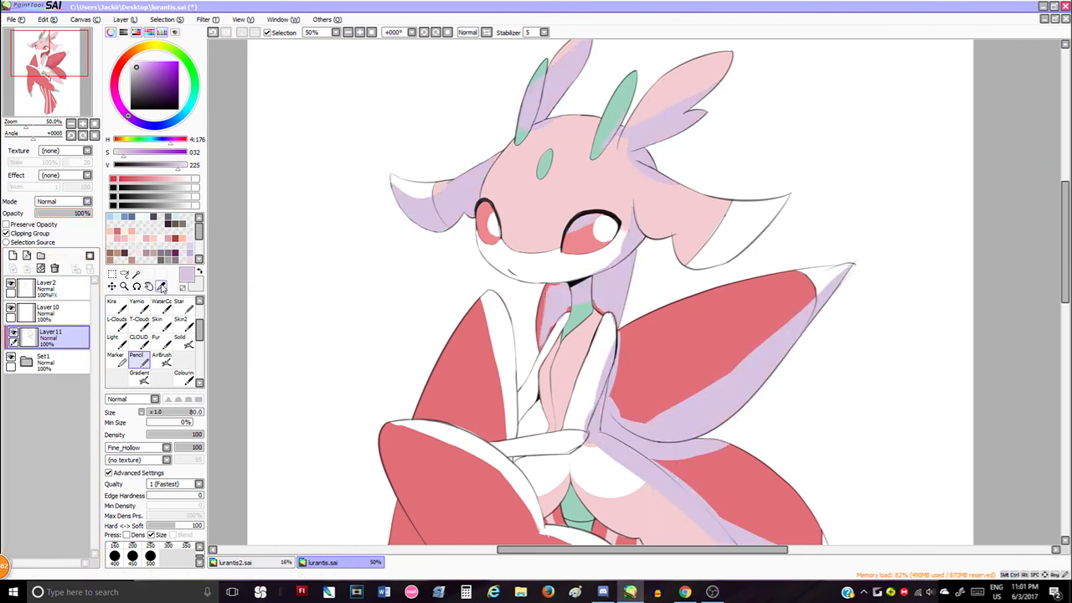
left_click(62, 202)
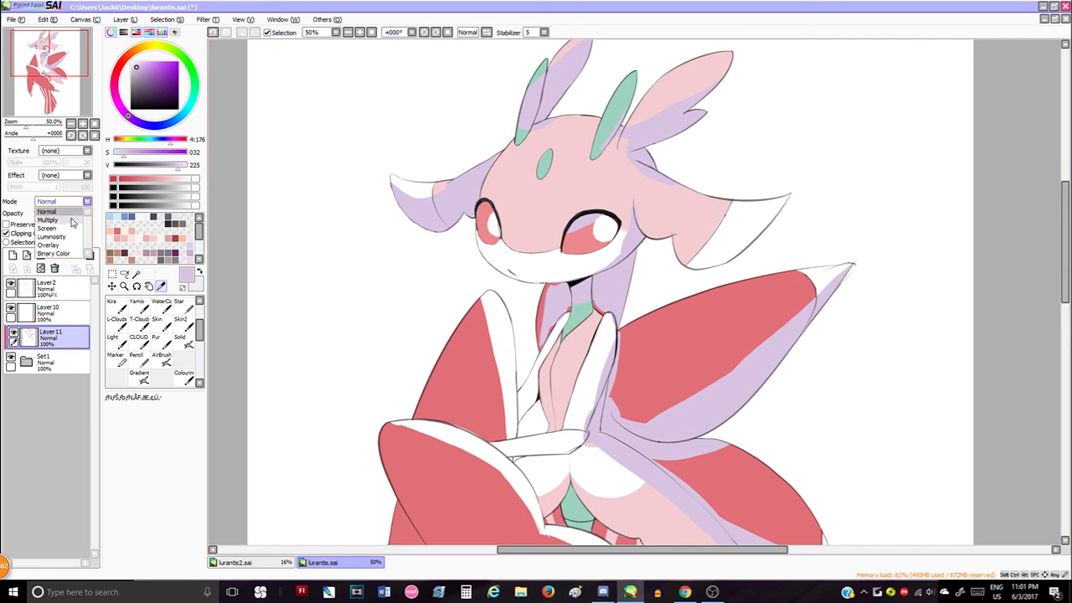
left_click(56, 201)
Clear all shading from the clipped shading layer and set its blend mode to Multiply
left_click(41, 268)
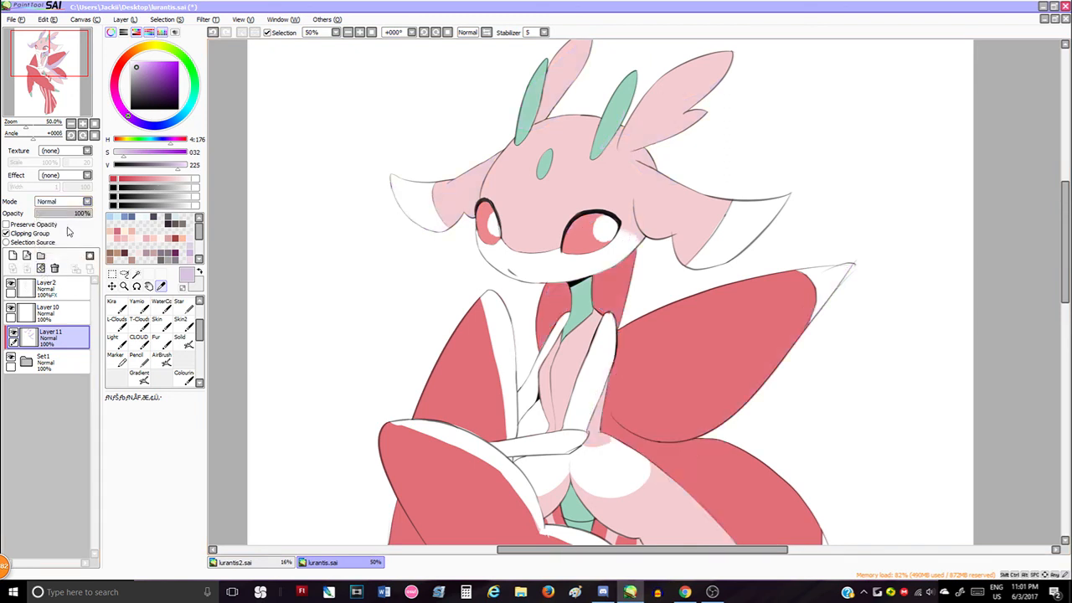
left_click(63, 201)
left_click(59, 216)
Switch to the Colouring brush and try shading the cheek behind the larger eye, undoing the strokes
left_click(183, 374)
key("ctrl+z")
mouse_move(639, 228)
left_mouse_down()
mouse_move(613, 258)
mouse_move(638, 239)
mouse_move(638, 220)
mouse_move(615, 254)
mouse_move(583, 256)
left_mouse_up()
key("ctrl+z")
scroll(614, 257, "up", 4)
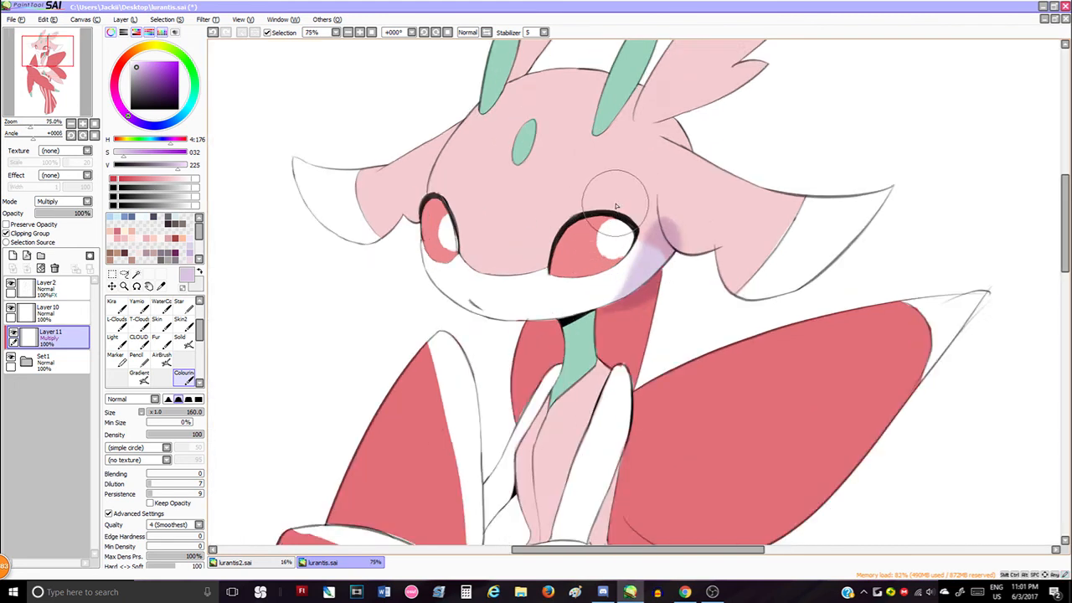
scroll(577, 212, "down", 5)
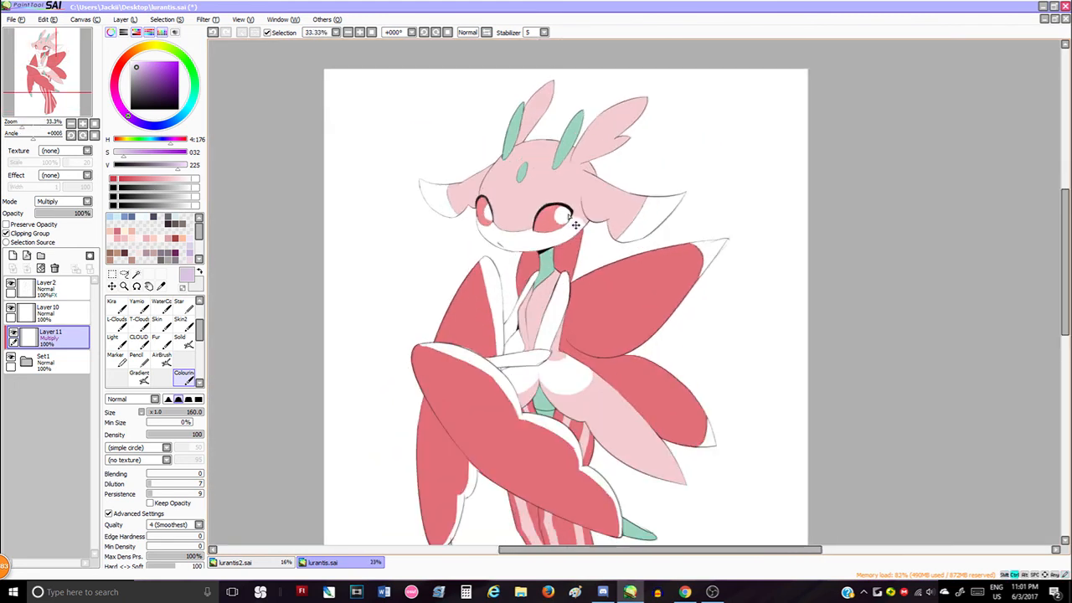
scroll(565, 212, "down", 1)
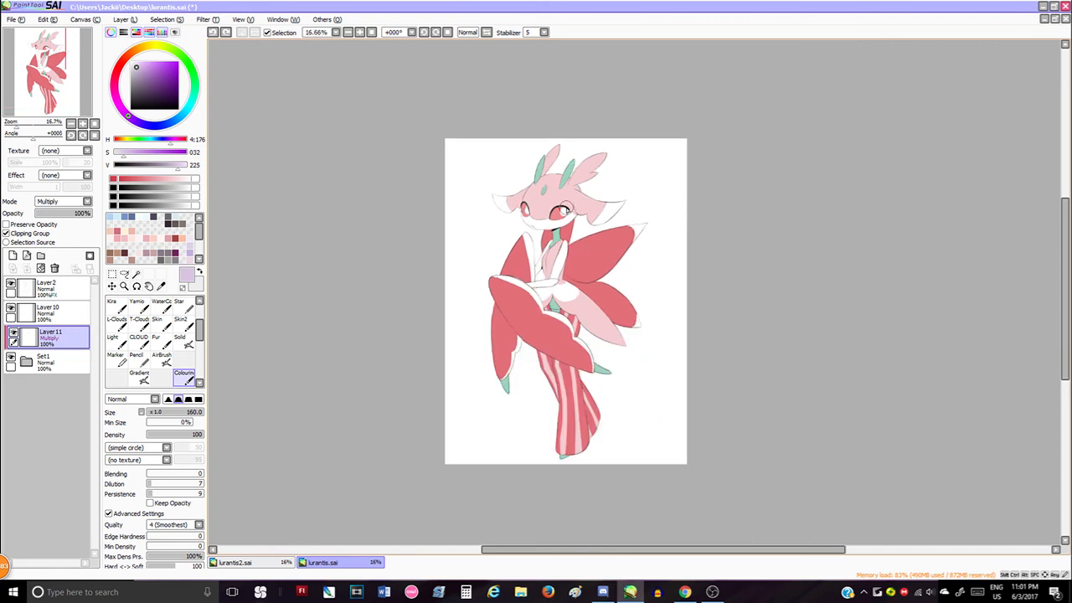
scroll(565, 212, "down", 1)
scroll(566, 214, "up", 1)
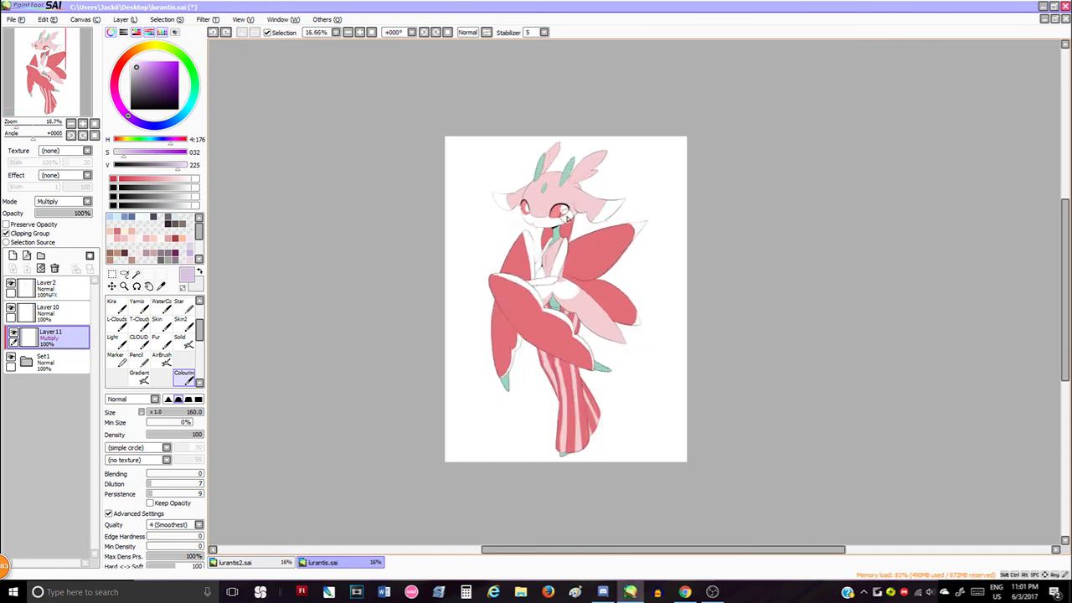
scroll(553, 240, "up", 1)
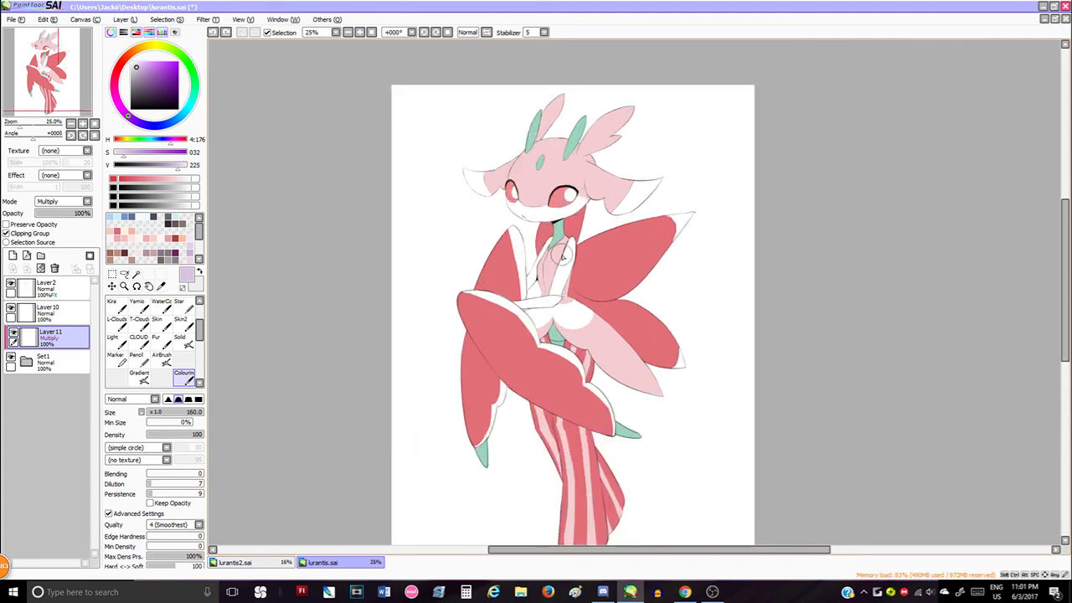
scroll(491, 241, "down", 1)
scroll(492, 240, "up", 1)
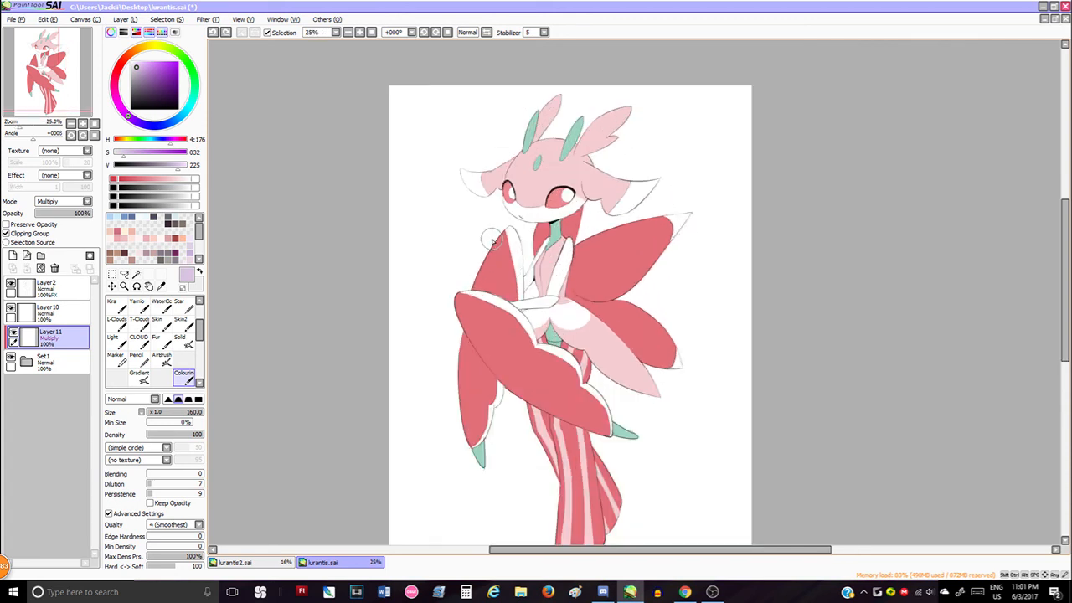